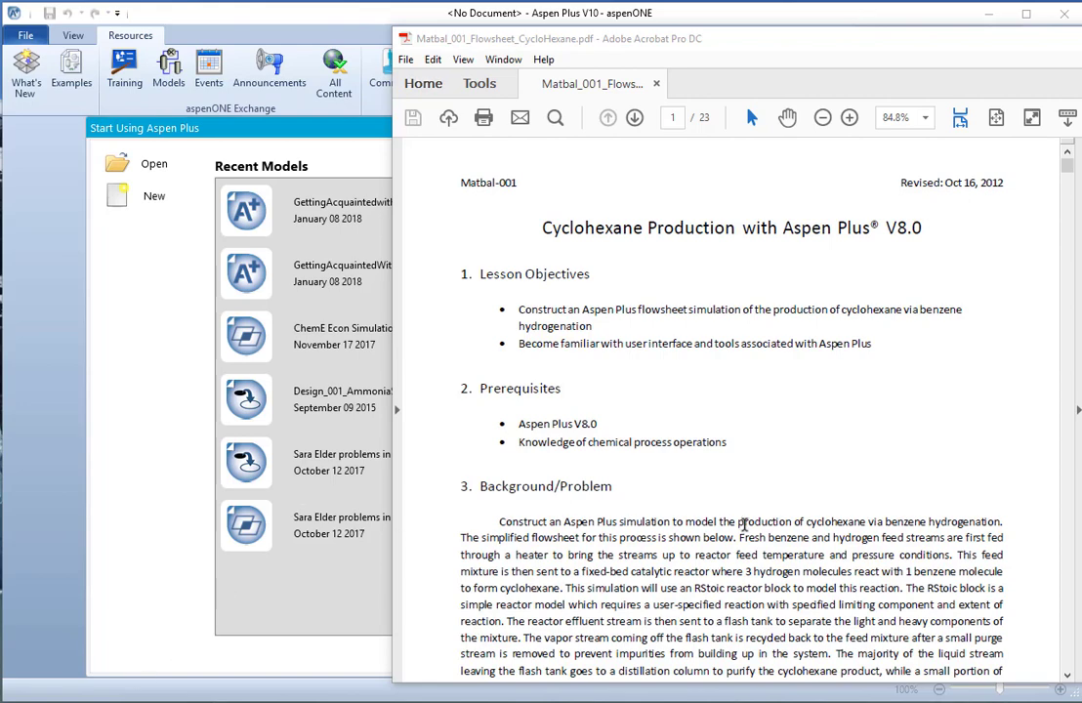
Read the cyclohexane lesson PDF's problem statement, process specifications, flowsheet diagram and first Aspen Plus solution step.
{"action": "scroll", "coordinate": [744, 525], "scroll_direction": "down", "scroll_amount": 2}
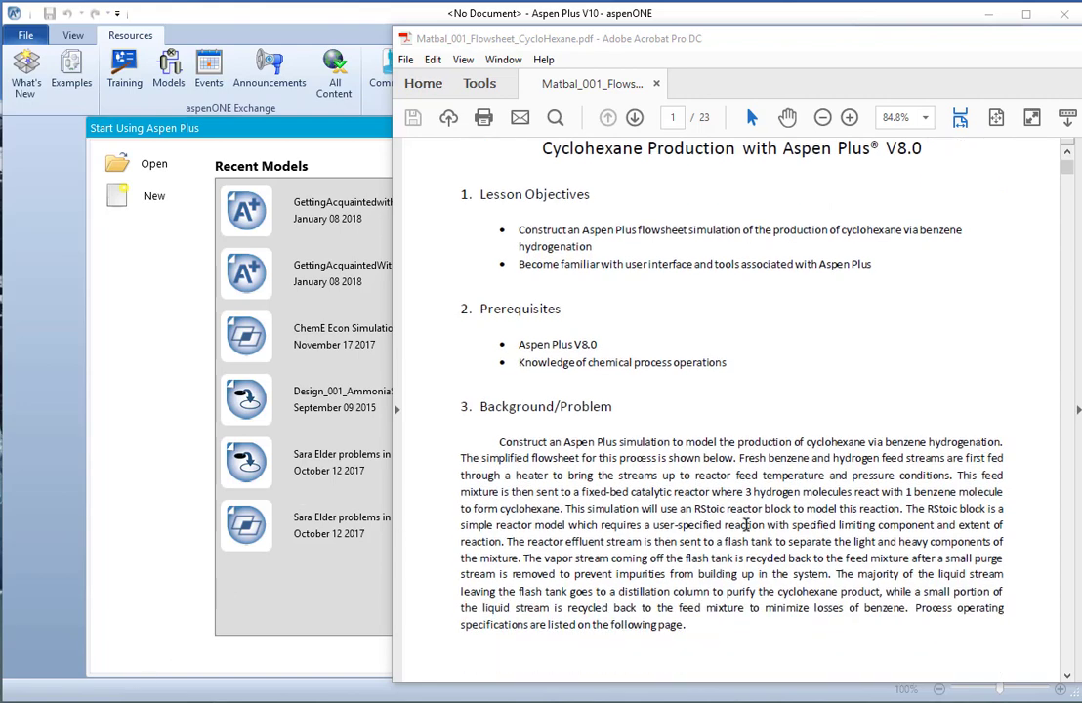
{"action": "scroll", "coordinate": [744, 525], "scroll_direction": "down", "scroll_amount": 1}
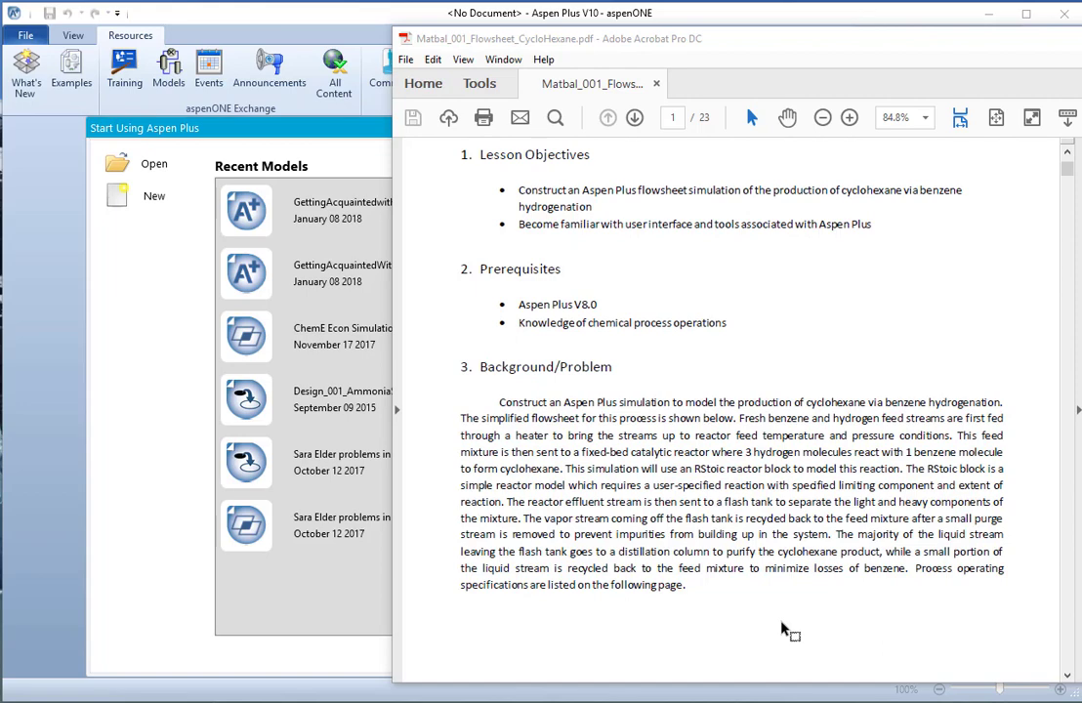
{"action": "scroll", "coordinate": [786, 630], "scroll_direction": "down", "scroll_amount": 10}
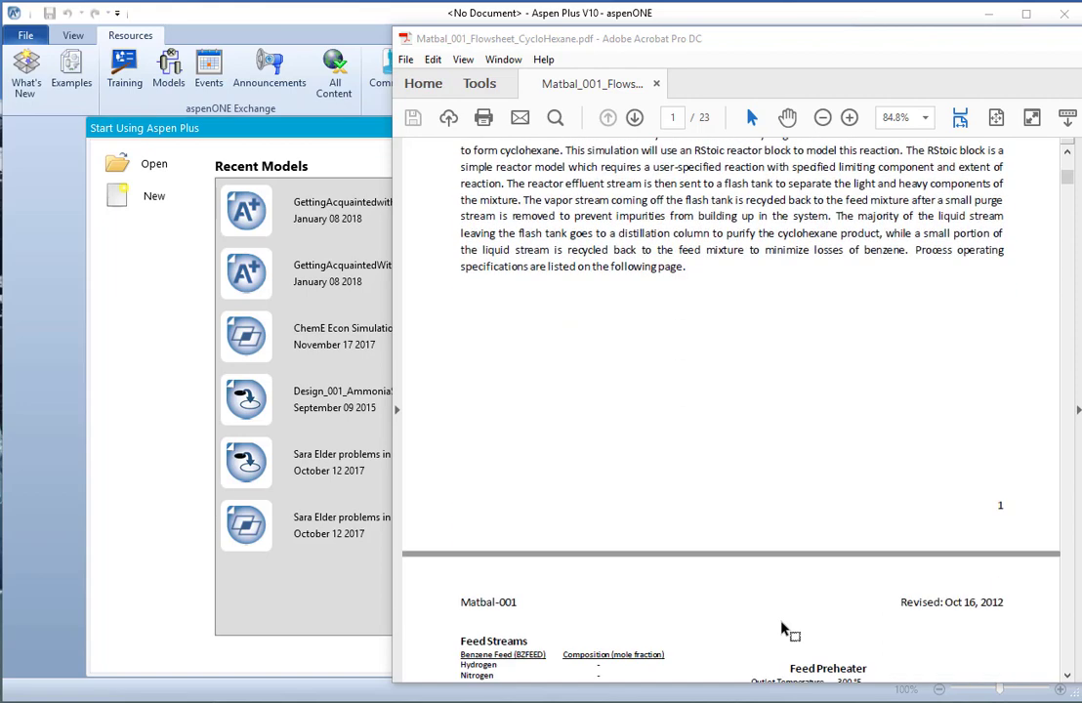
{"action": "scroll", "coordinate": [782, 622], "scroll_direction": "down", "scroll_amount": 2}
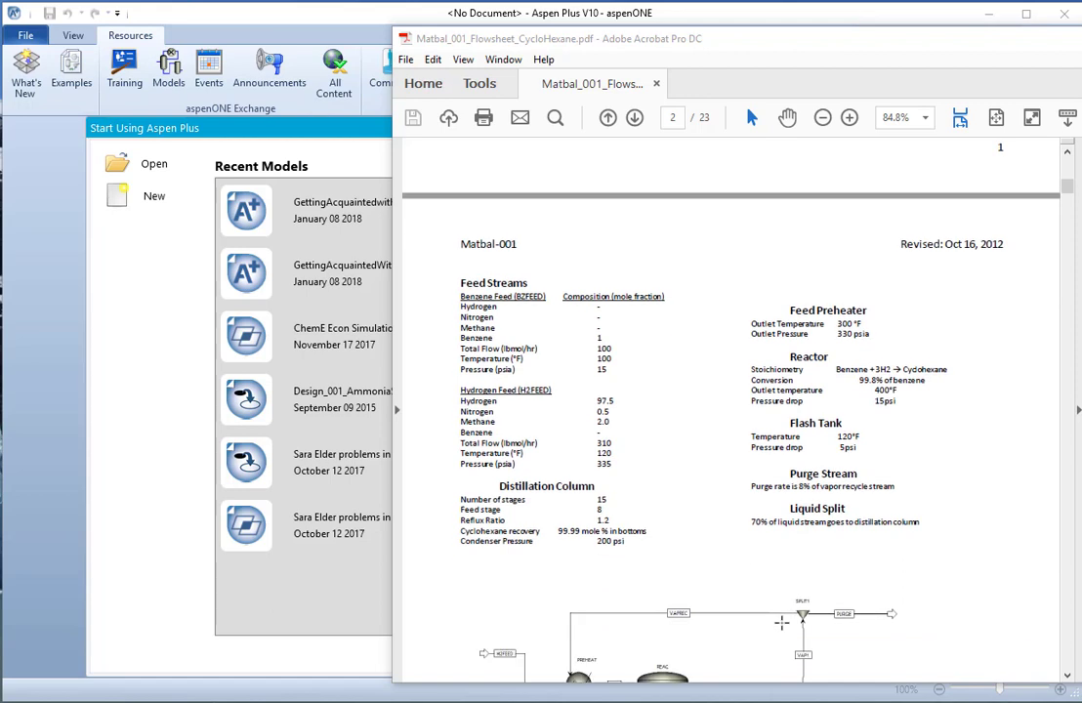
{"action": "scroll", "coordinate": [781, 623], "scroll_direction": "down", "scroll_amount": 6}
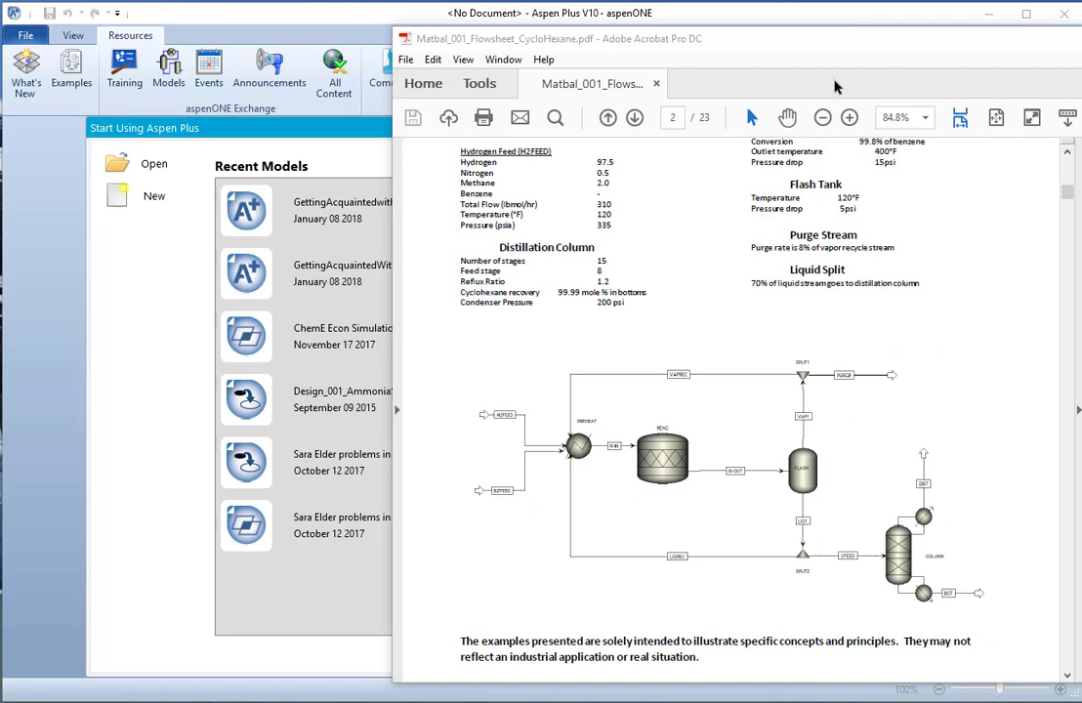
{"action": "scroll", "coordinate": [700, 524], "scroll_direction": "down", "scroll_amount": 9}
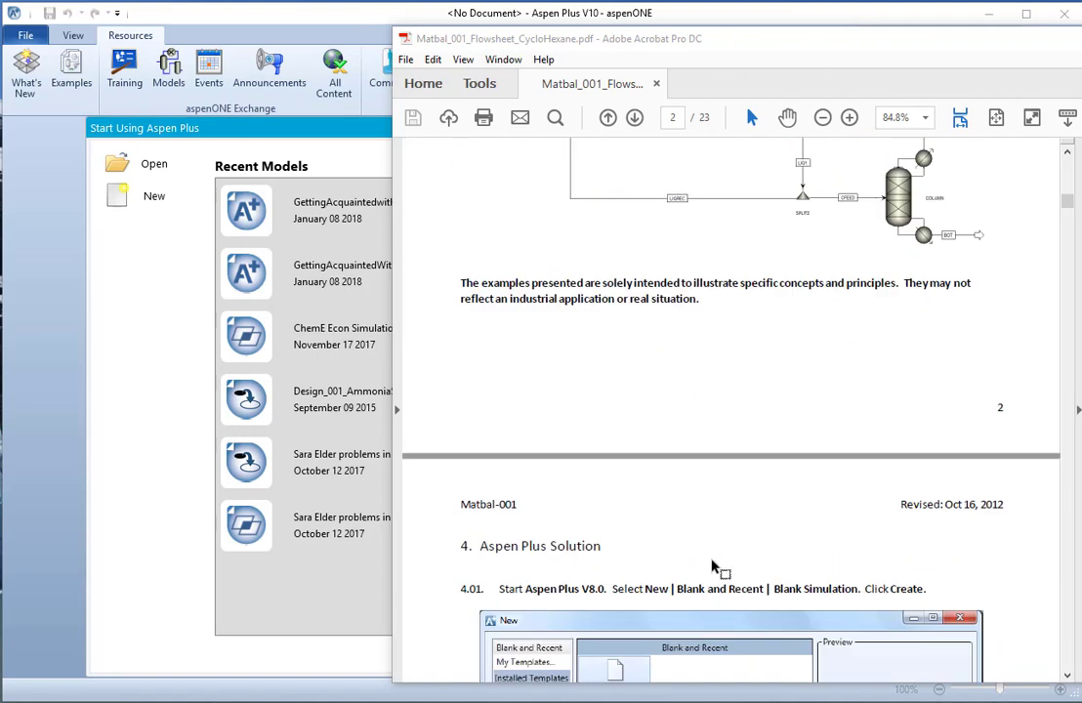
{"action": "scroll", "coordinate": [713, 567], "scroll_direction": "down", "scroll_amount": 8}
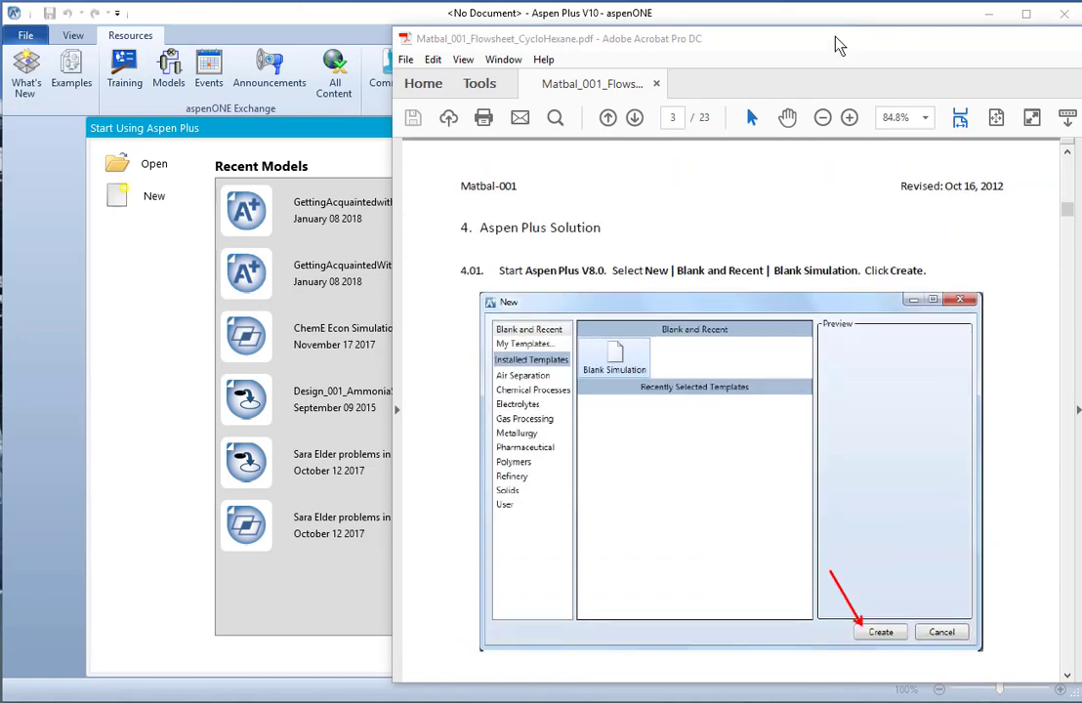
Move the lesson PDF out of the way and create a new simulation in Aspen Plus.
{"action": "left_click_drag", "start_coordinate": [818, 43], "coordinate": [1081, 64]}
{"action": "left_click", "coordinate": [552, 353]}
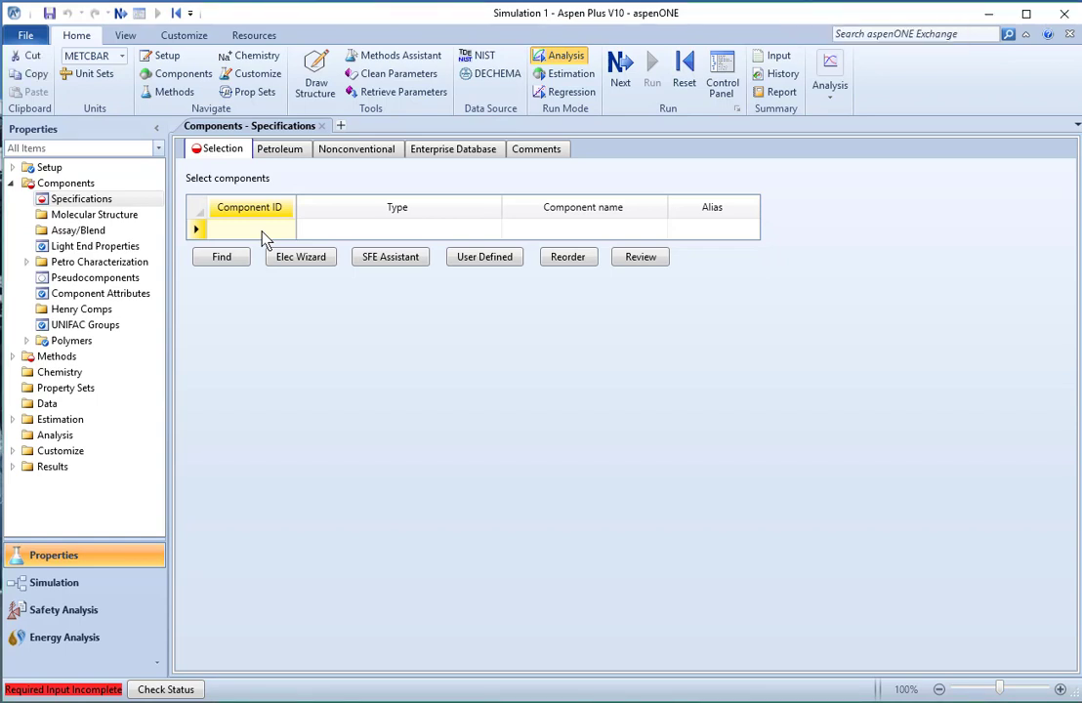
Add HYDROGEN, NITROGEN, METHANE and BENZENE as components in the component specifications.
{"action": "type", "text": "HYDROGEN"}
{"action": "key", "text": "Return"}
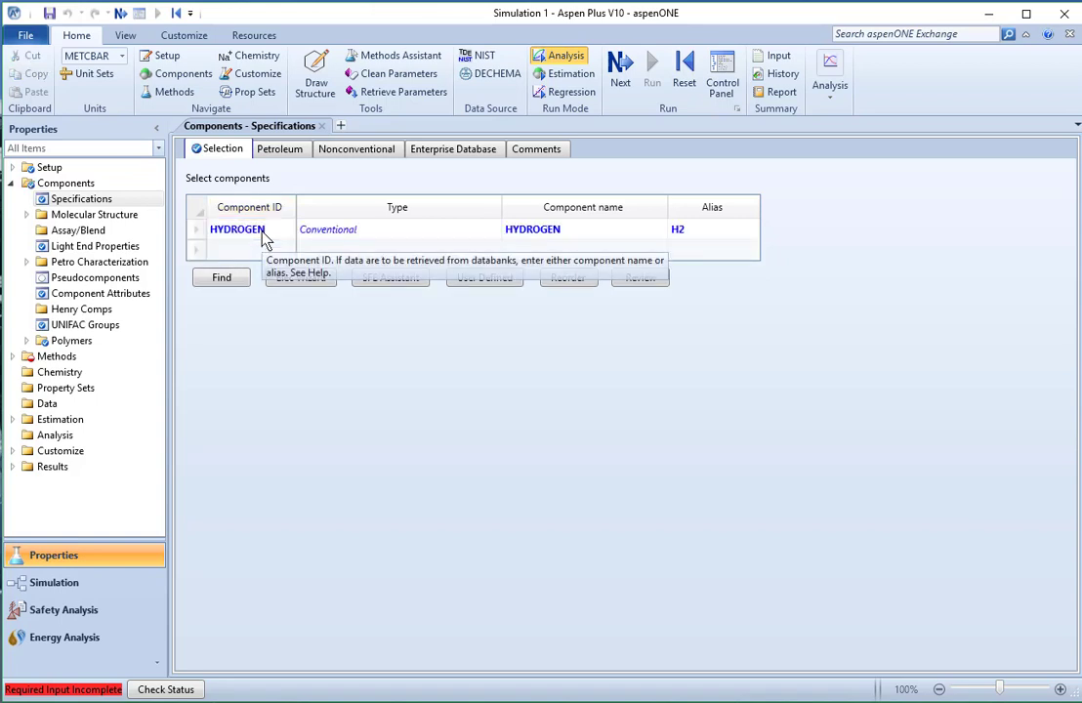
{"action": "left_click", "coordinate": [250, 251]}
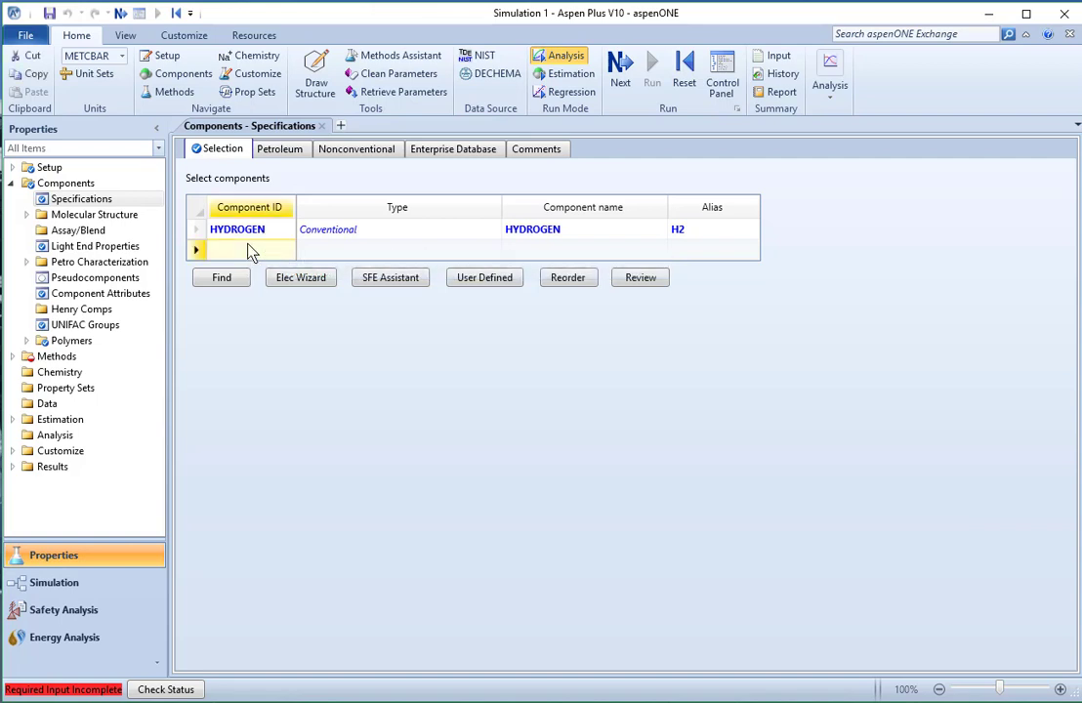
{"action": "type", "text": "NITROGEN"}
{"action": "key", "text": "Return"}
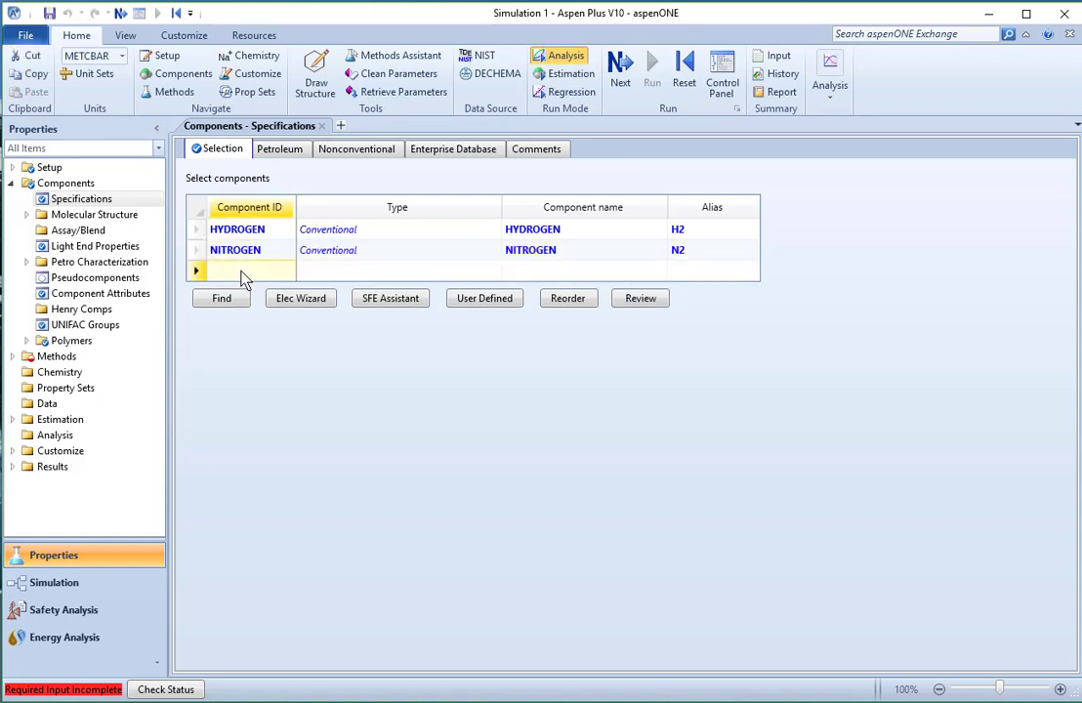
{"action": "type", "text": "METHANE"}
{"action": "key", "text": "Return"}
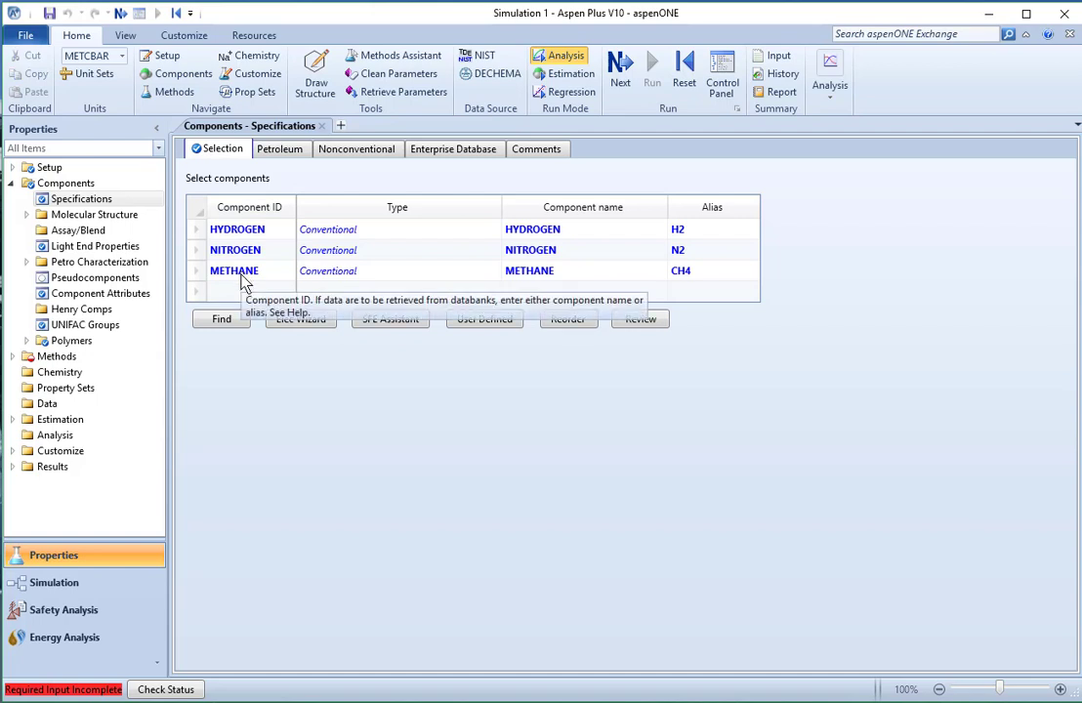
{"action": "left_click", "coordinate": [243, 292]}
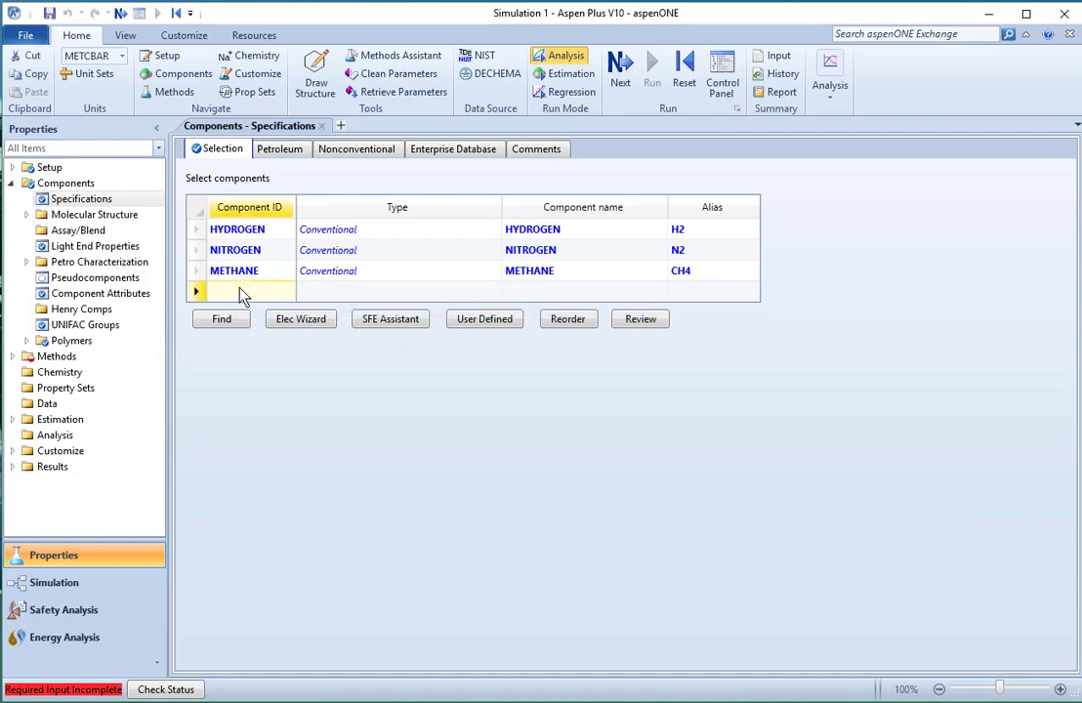
{"action": "type", "text": "BENZENE"}
{"action": "key", "text": "Return"}
{"action": "left_click", "coordinate": [237, 314]}
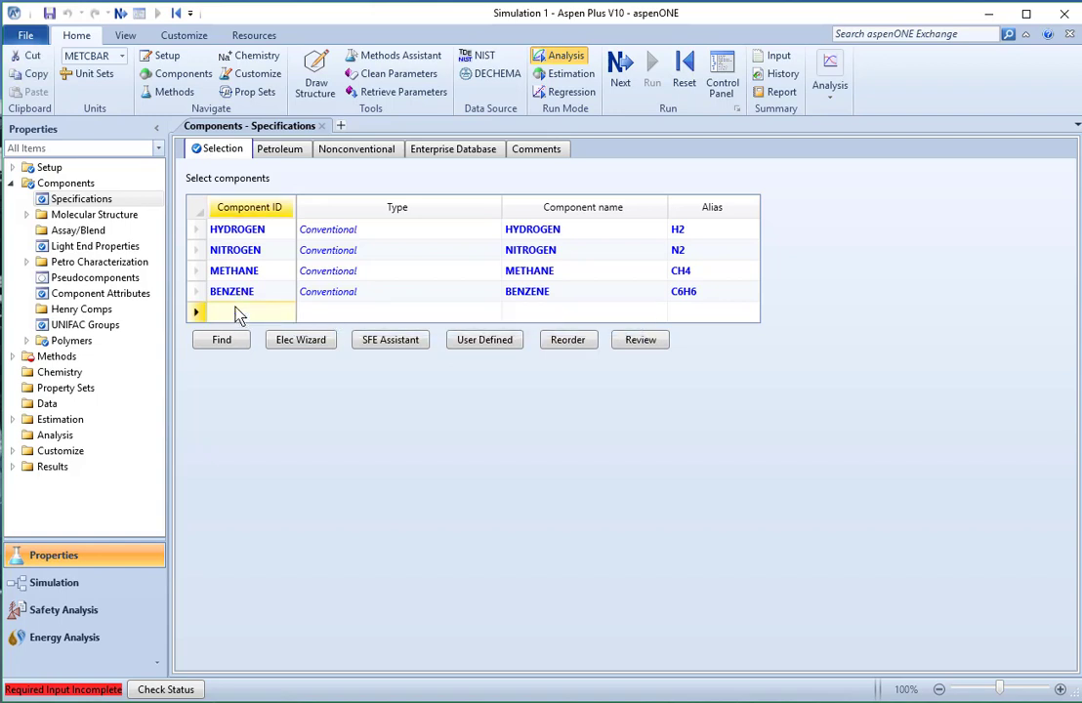
{"action": "type", "text": "CYCLOHEX"}
{"action": "key", "text": "Return"}
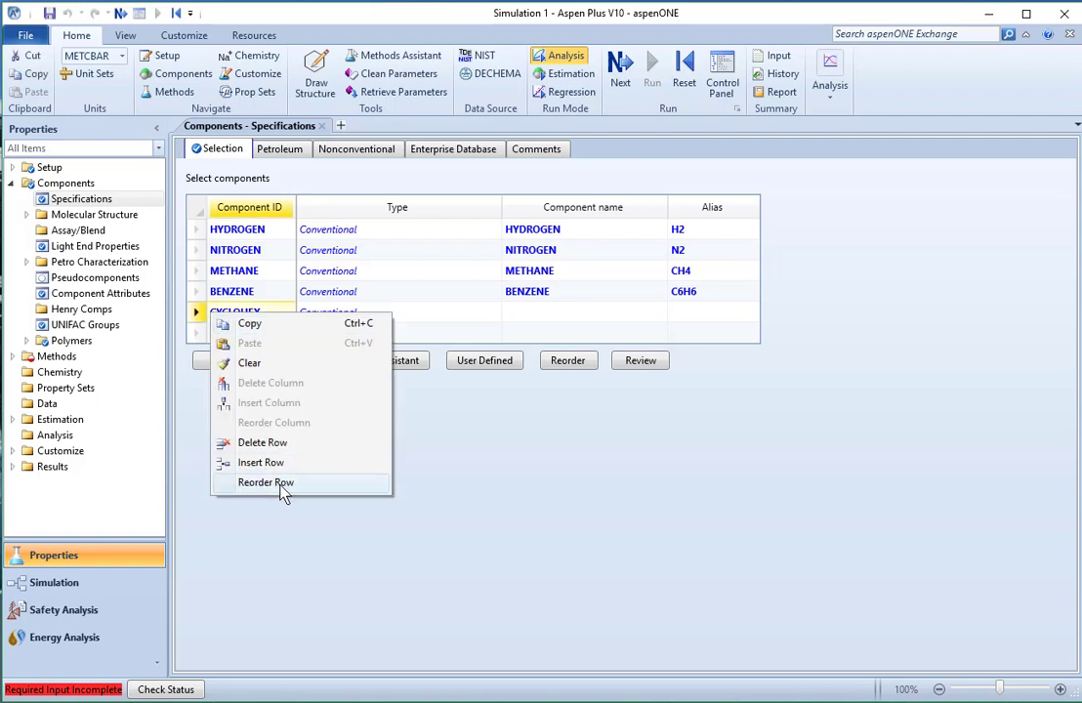
{"action": "left_click", "coordinate": [273, 444]}
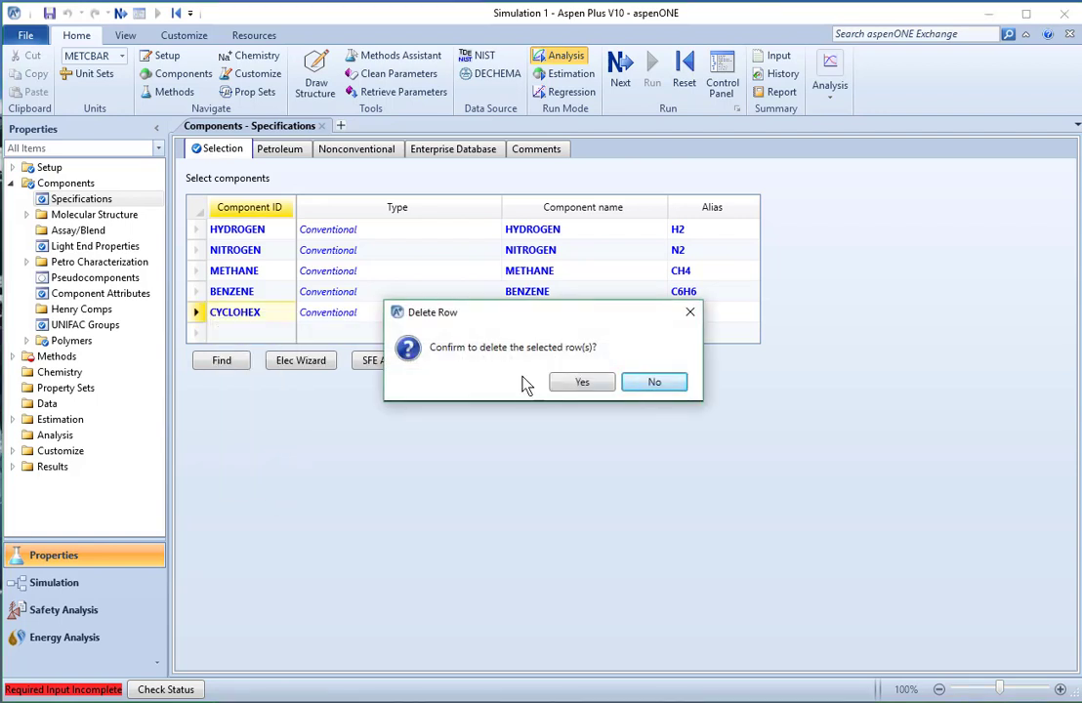
{"action": "left_click", "coordinate": [565, 384]}
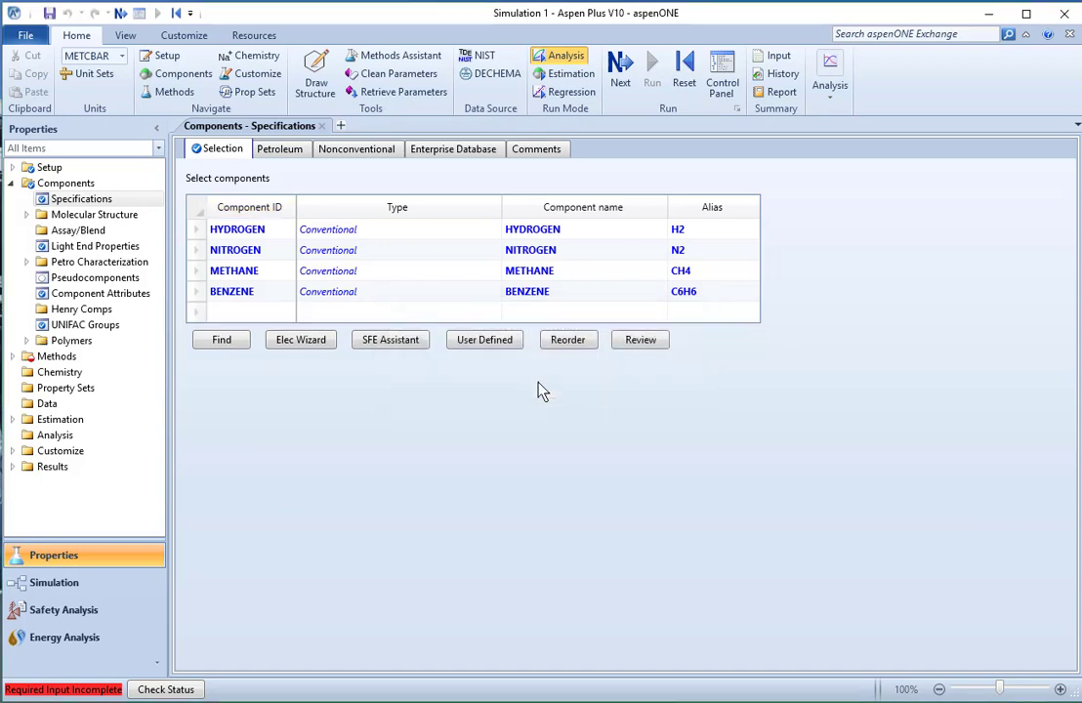
Find compounds whose name contains "cyclohexane" and add CYCLOHEXANE (C6H12-1) to the empty component row.
{"action": "left_click", "coordinate": [229, 313]}
{"action": "left_click", "coordinate": [223, 340]}
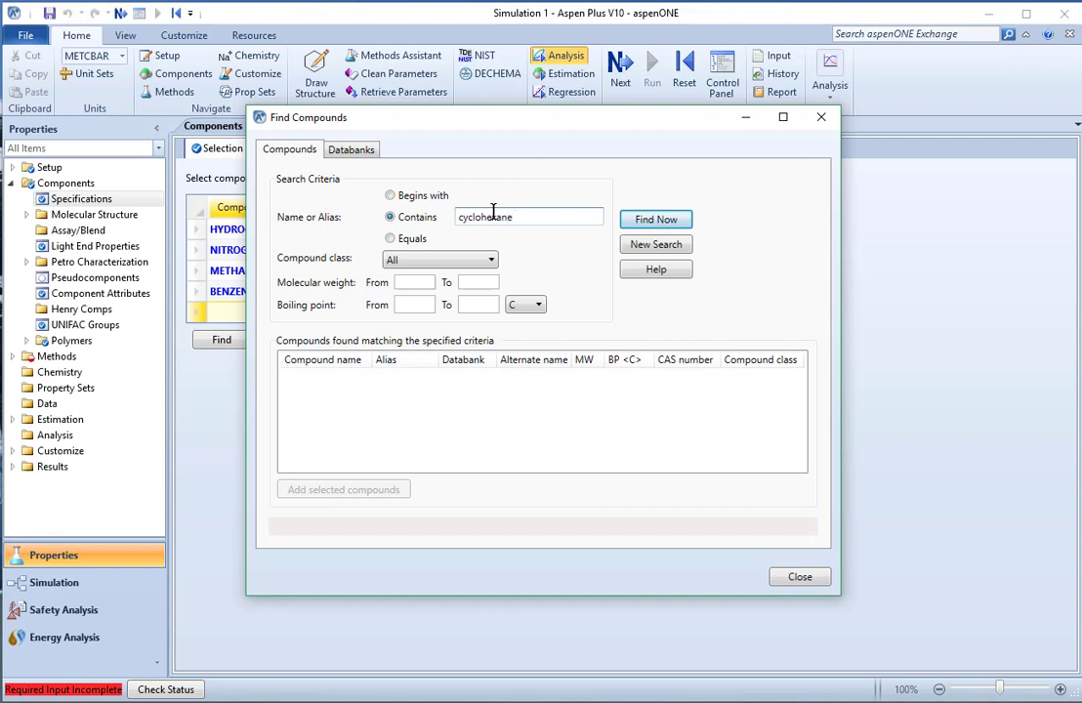
{"action": "left_click", "coordinate": [660, 222]}
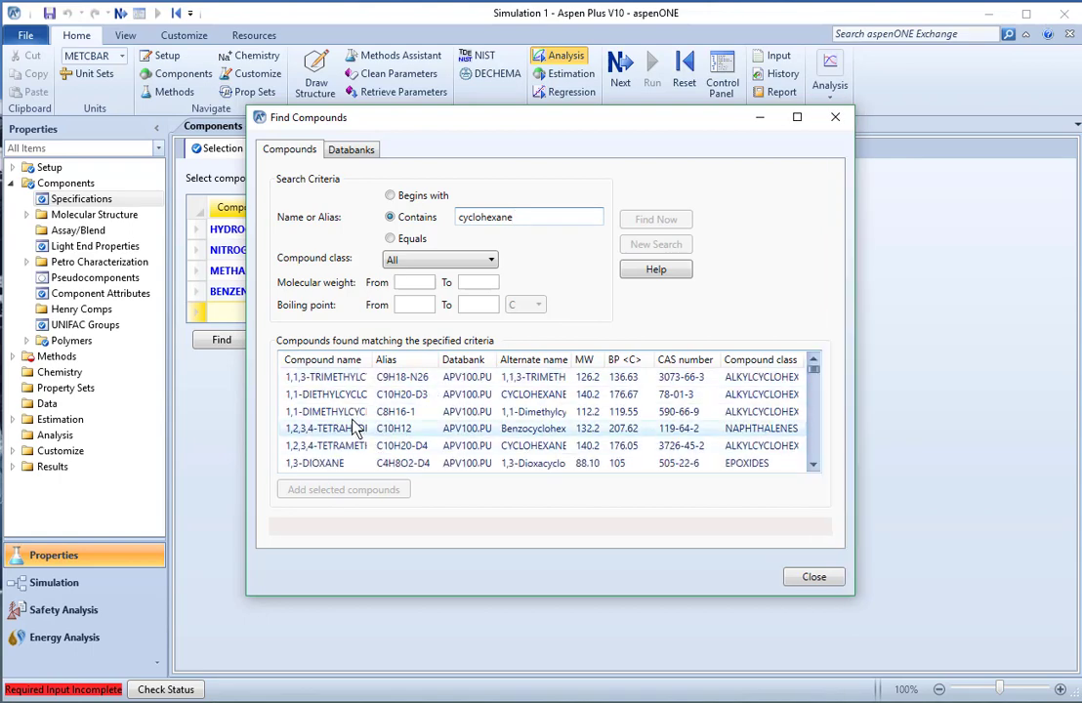
{"action": "scroll", "coordinate": [354, 427], "scroll_direction": "down", "scroll_amount": 8}
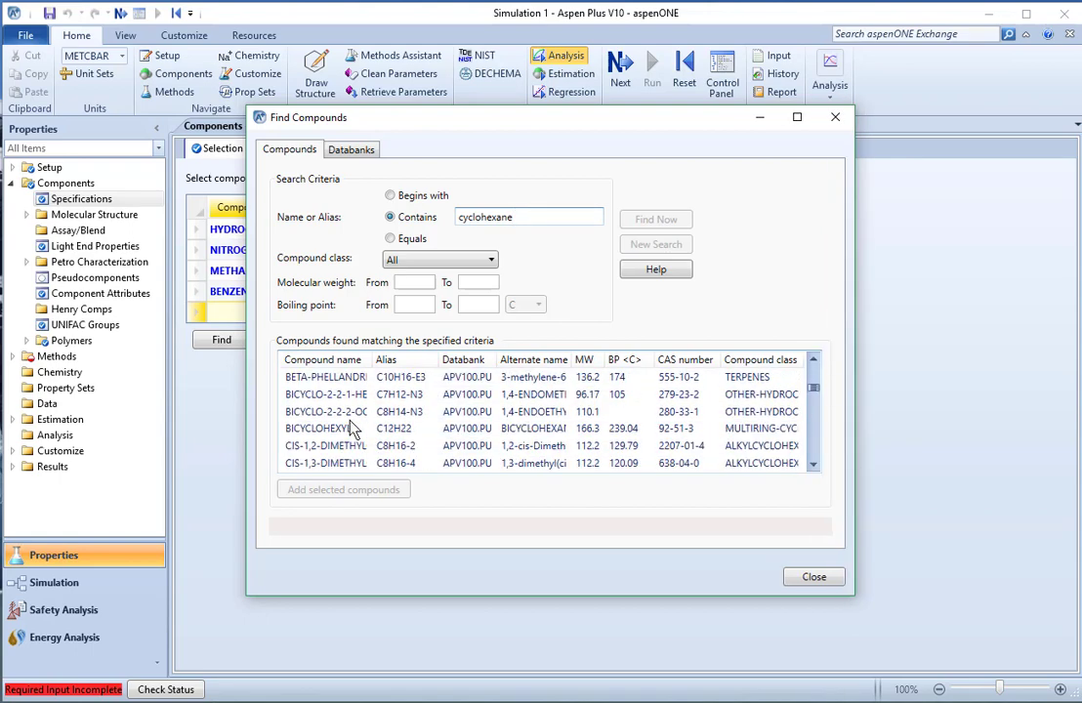
{"action": "scroll", "coordinate": [354, 429], "scroll_direction": "down", "scroll_amount": 5}
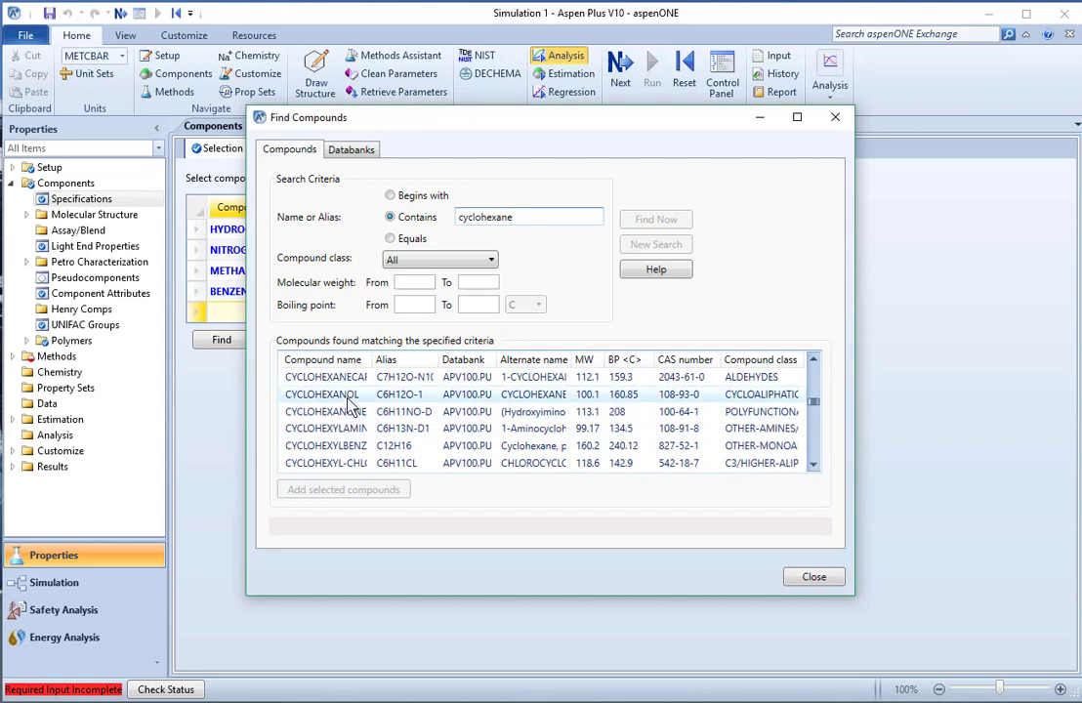
{"action": "scroll", "coordinate": [351, 408], "scroll_direction": "down", "scroll_amount": 1}
{"action": "scroll", "coordinate": [357, 425], "scroll_direction": "up", "scroll_amount": 3}
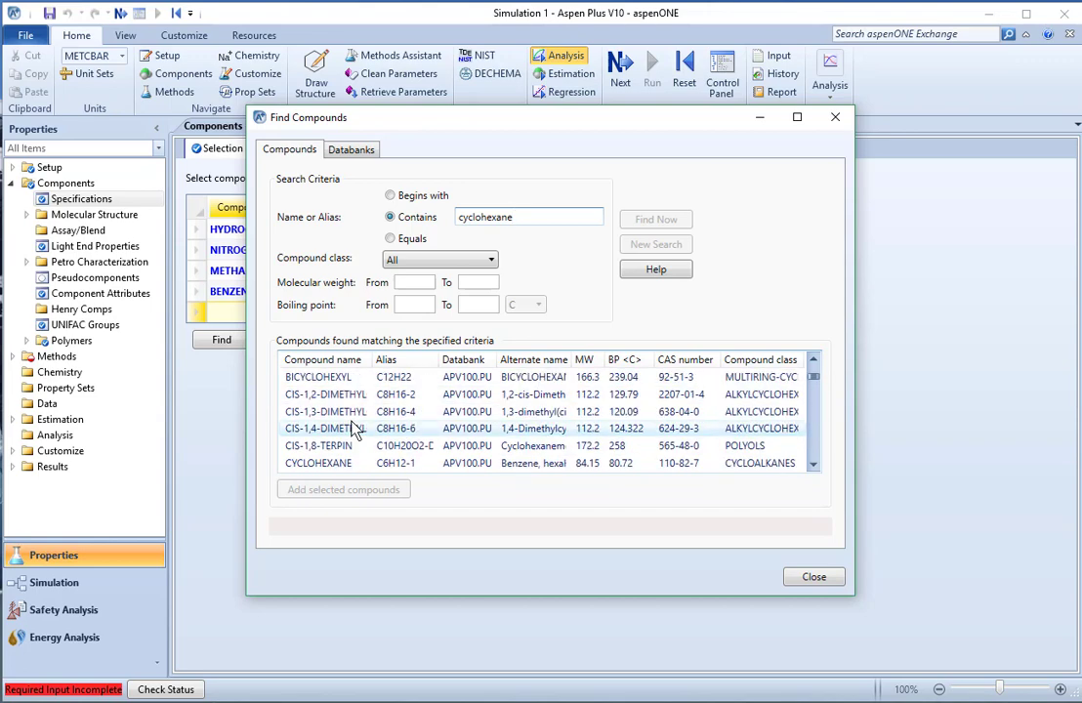
{"action": "scroll", "coordinate": [351, 429], "scroll_direction": "down", "scroll_amount": 1}
{"action": "left_click", "coordinate": [322, 411]}
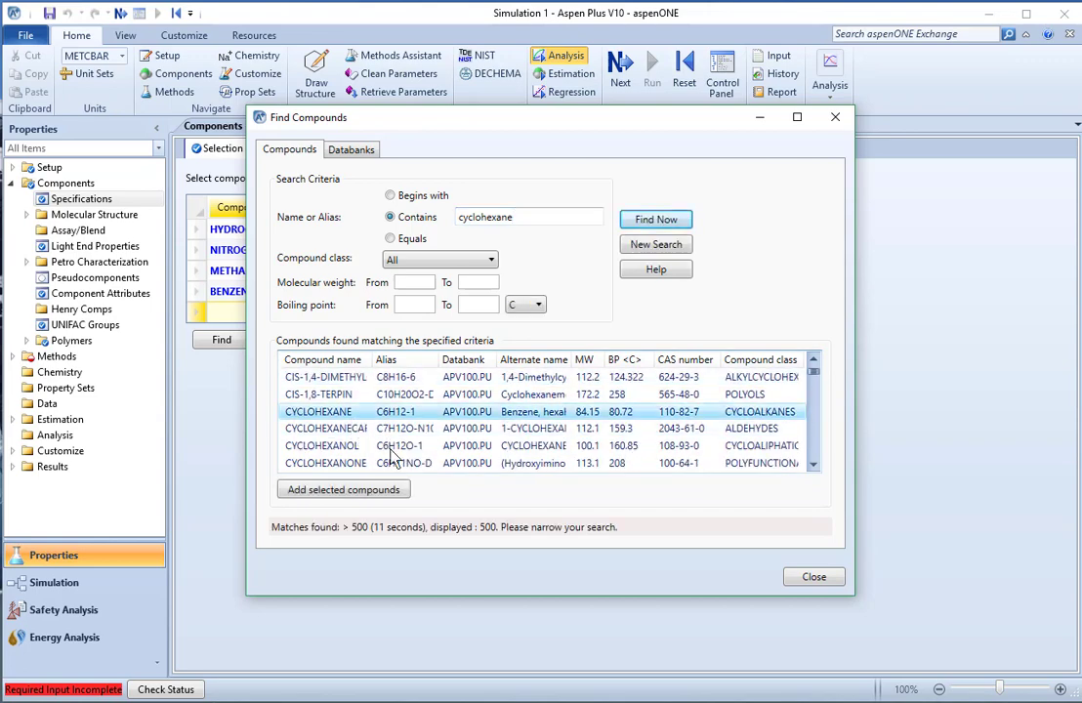
{"action": "left_click", "coordinate": [374, 495]}
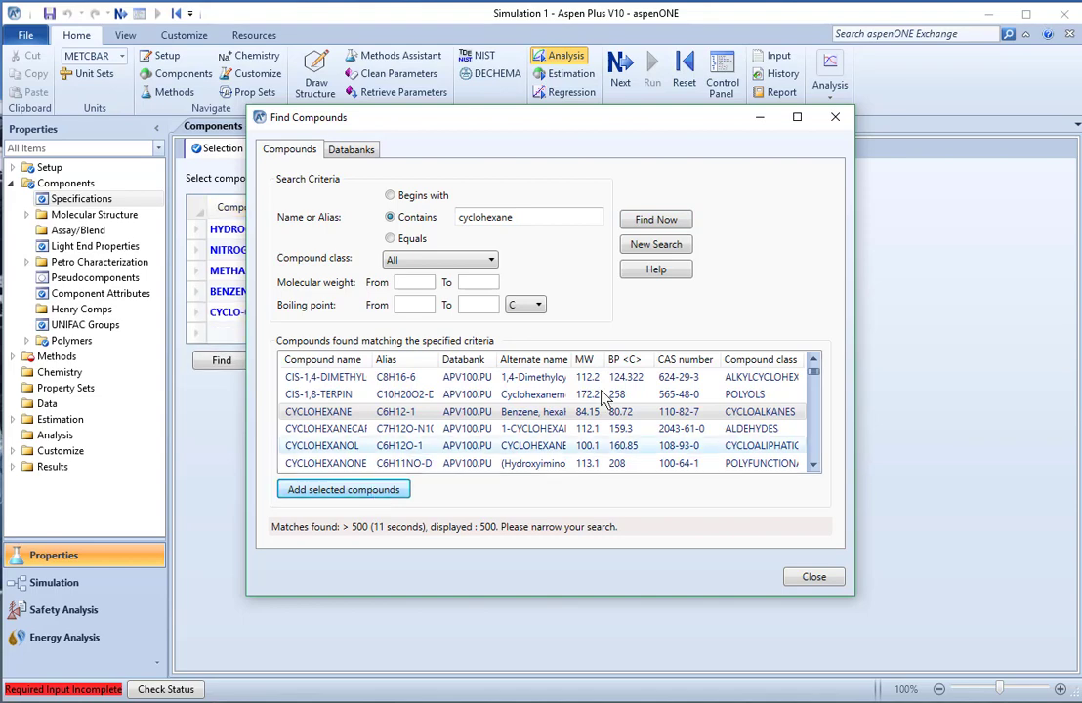
{"action": "left_click", "coordinate": [813, 578]}
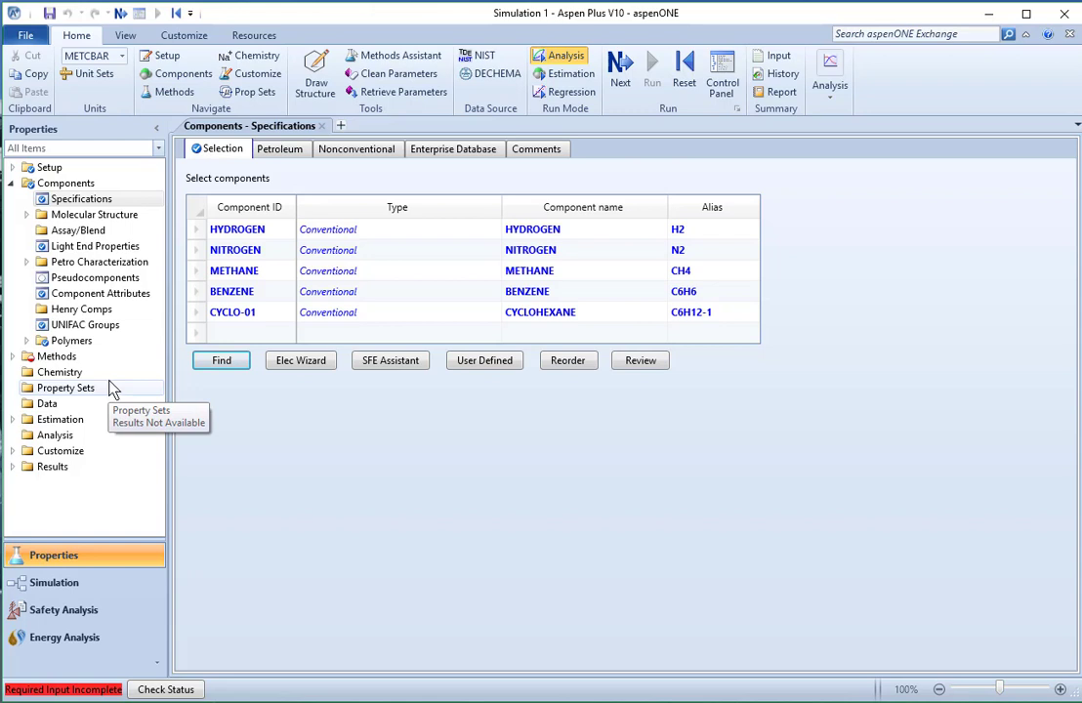
Set the global property method to RK-SOAVE in the Methods specifications.
{"action": "left_click", "coordinate": [16, 357]}
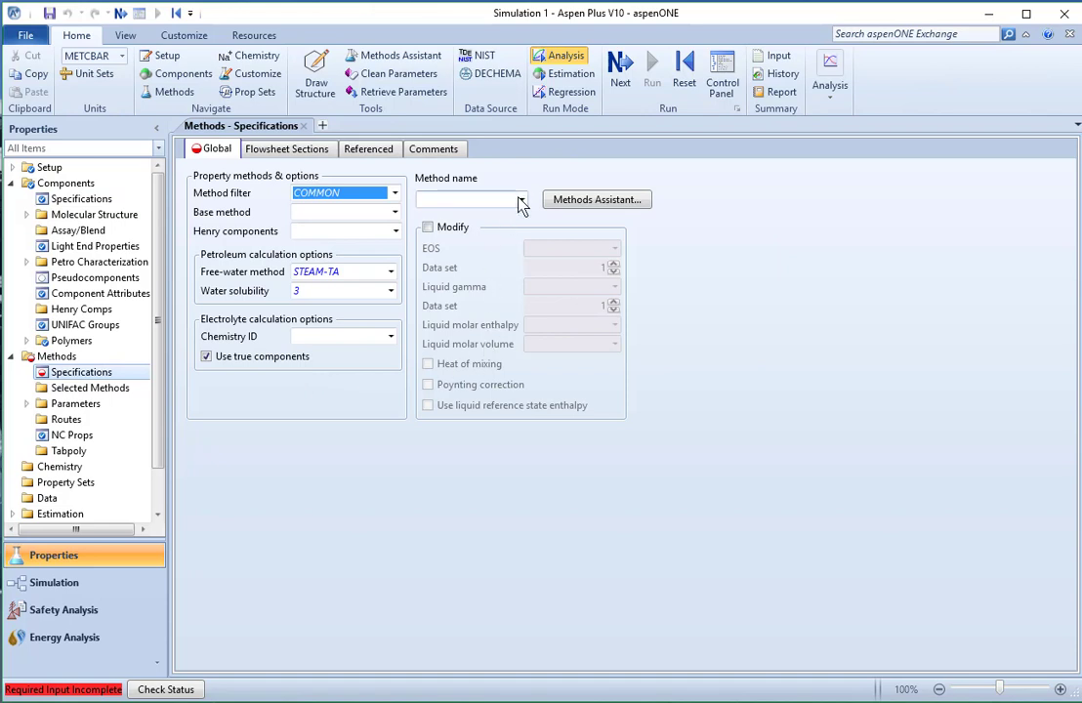
{"action": "left_click", "coordinate": [522, 200]}
{"action": "scroll", "coordinate": [479, 415], "scroll_direction": "down", "scroll_amount": 3}
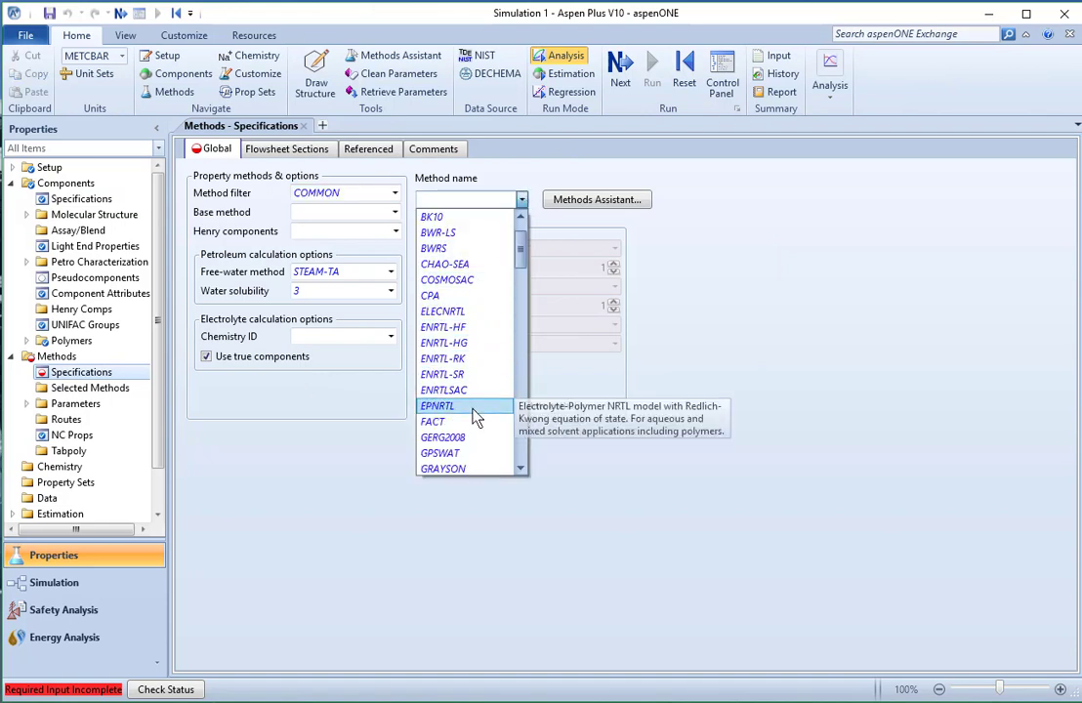
{"action": "scroll", "coordinate": [476, 417], "scroll_direction": "down", "scroll_amount": 8}
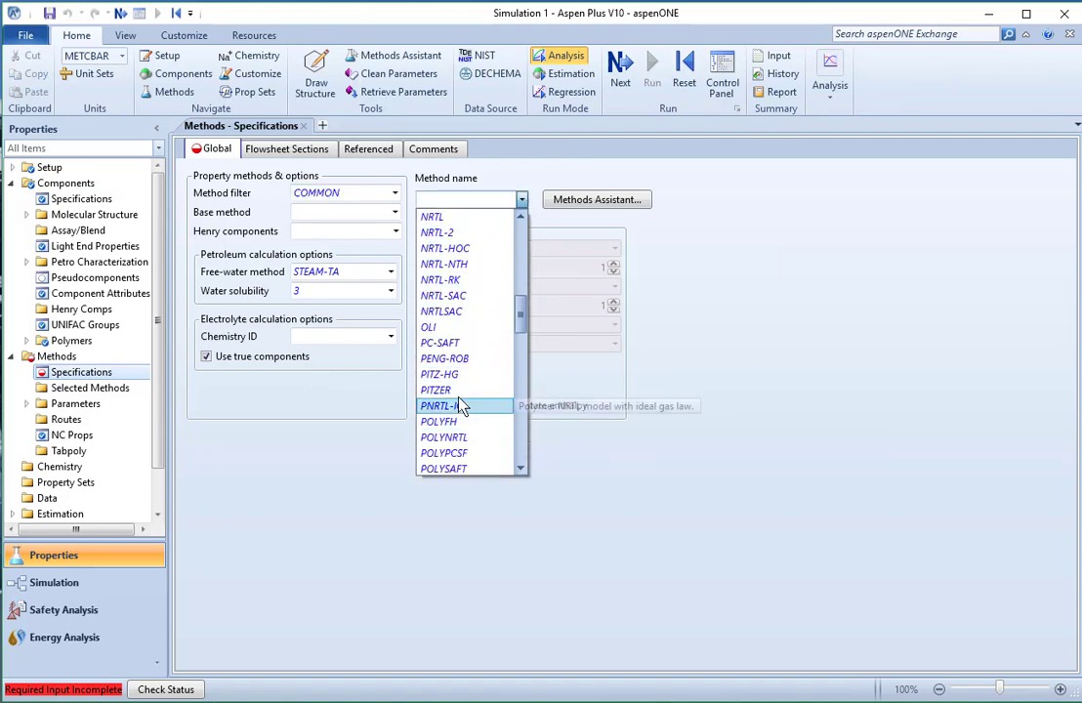
{"action": "scroll", "coordinate": [457, 410], "scroll_direction": "down", "scroll_amount": 5}
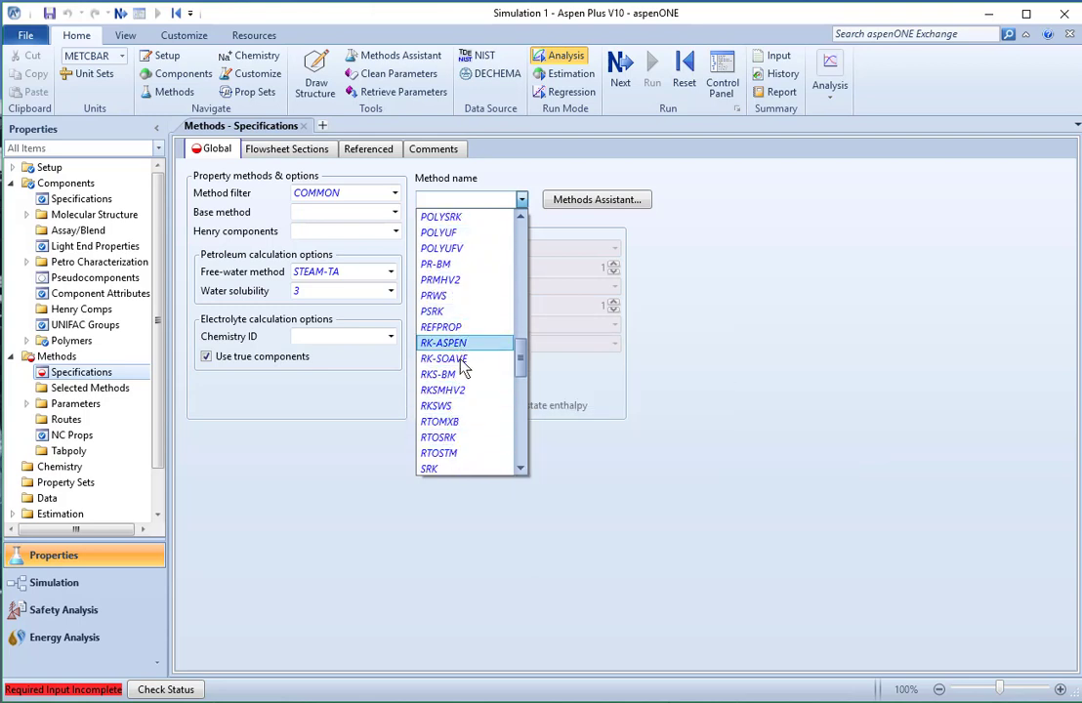
{"action": "left_click", "coordinate": [464, 360]}
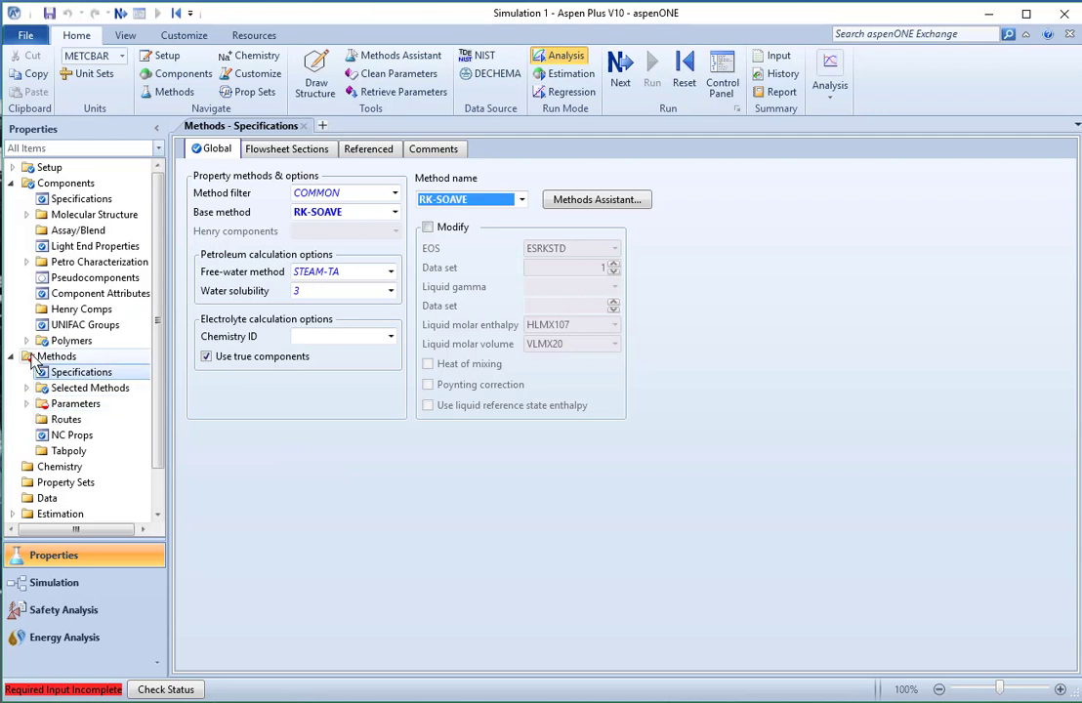
Review the RKSKBV-1 binary interaction parameters and their databanks, and switch to the Simulation environment.
{"action": "left_click", "coordinate": [27, 403]}
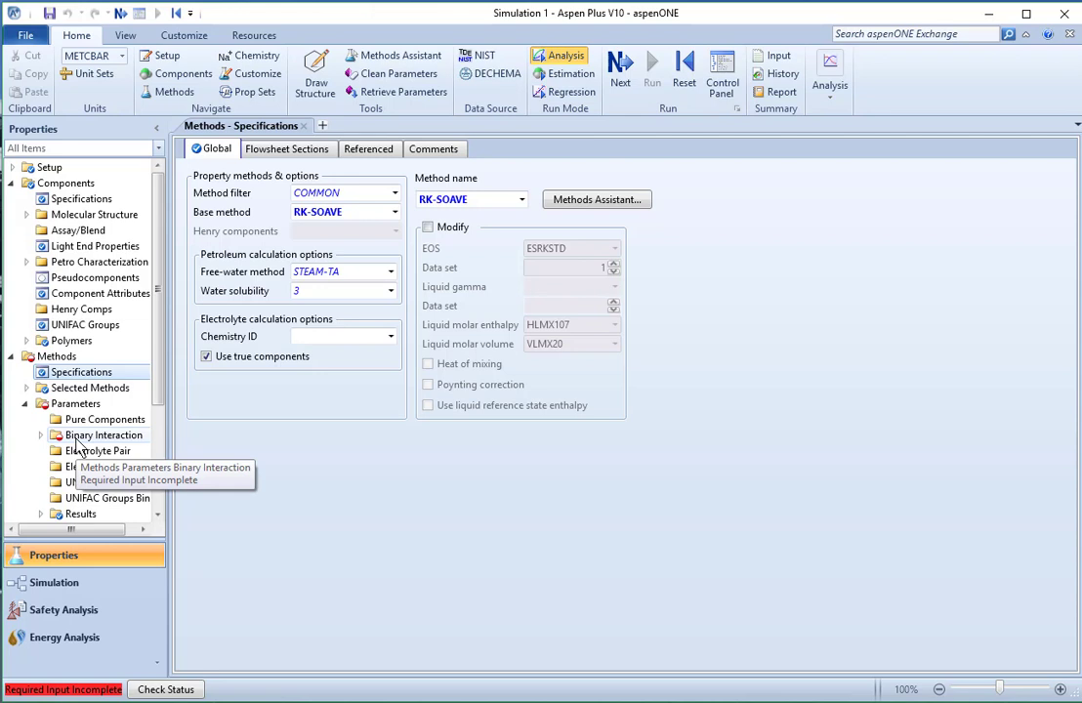
{"action": "left_click", "coordinate": [40, 434]}
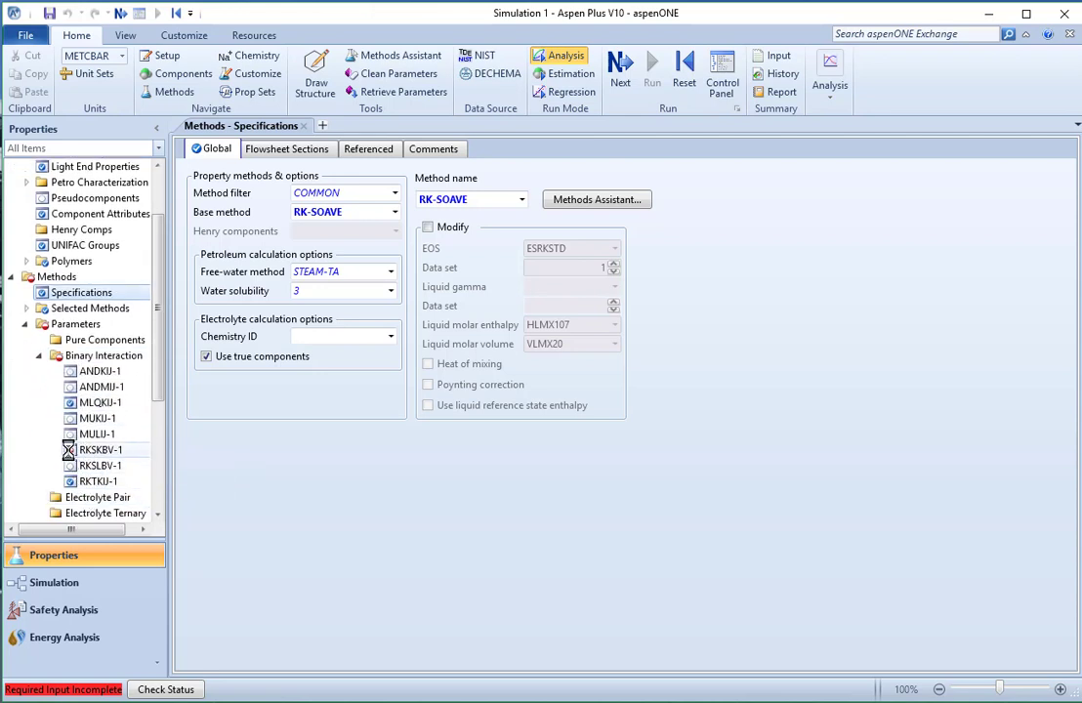
{"action": "left_click", "coordinate": [98, 450]}
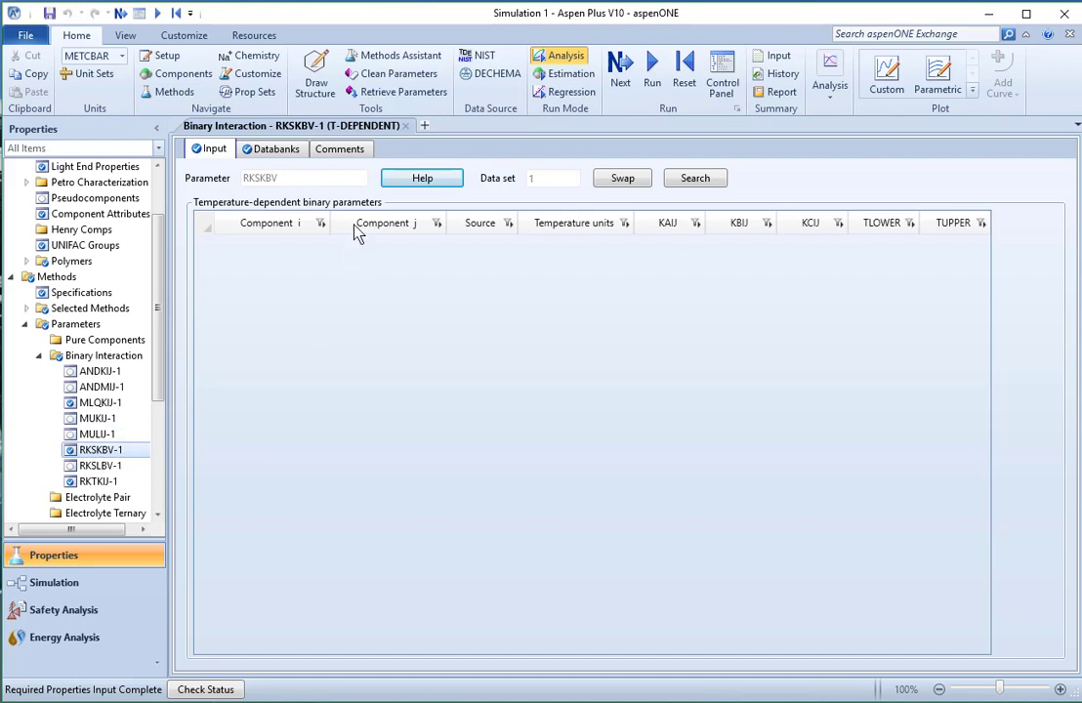
{"action": "left_click", "coordinate": [276, 150]}
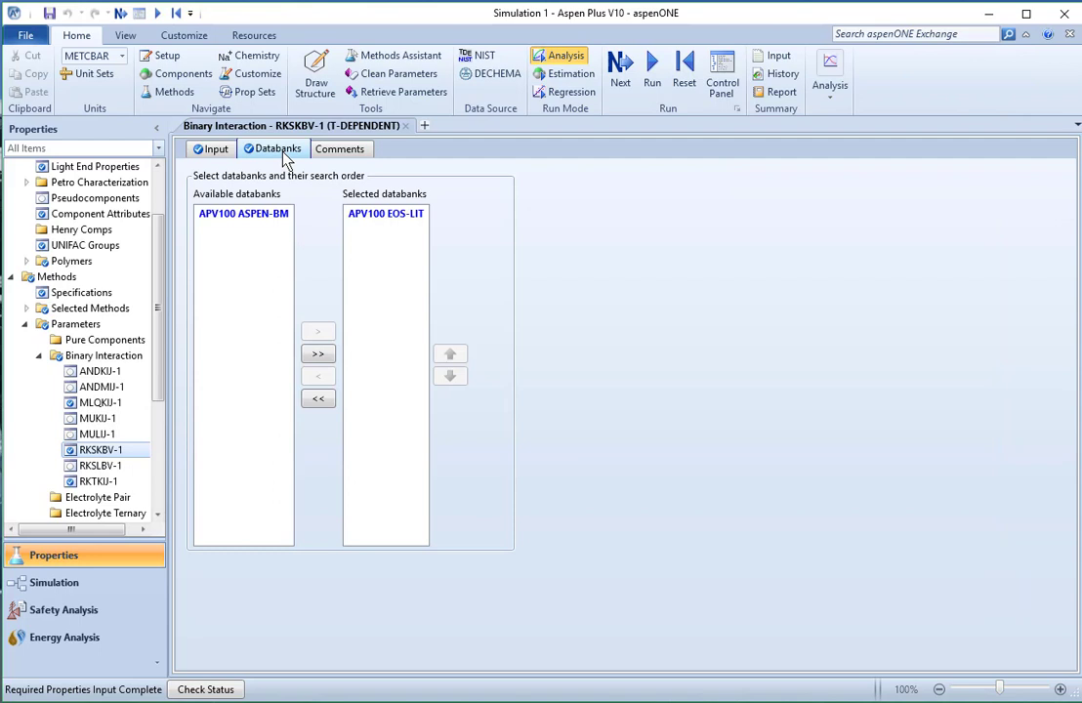
{"action": "left_click", "coordinate": [51, 592]}
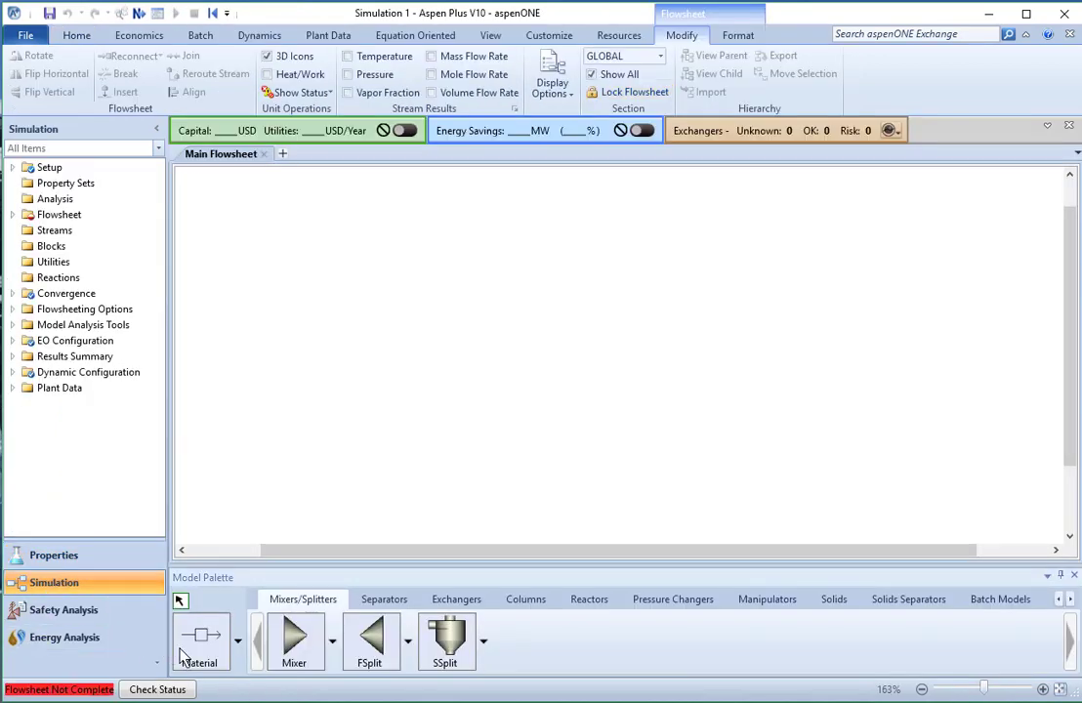
Draw two separate horizontal material streams on the empty main flowsheet, one below the other.
{"action": "left_click", "coordinate": [202, 640]}
{"action": "left_click", "coordinate": [292, 264]}
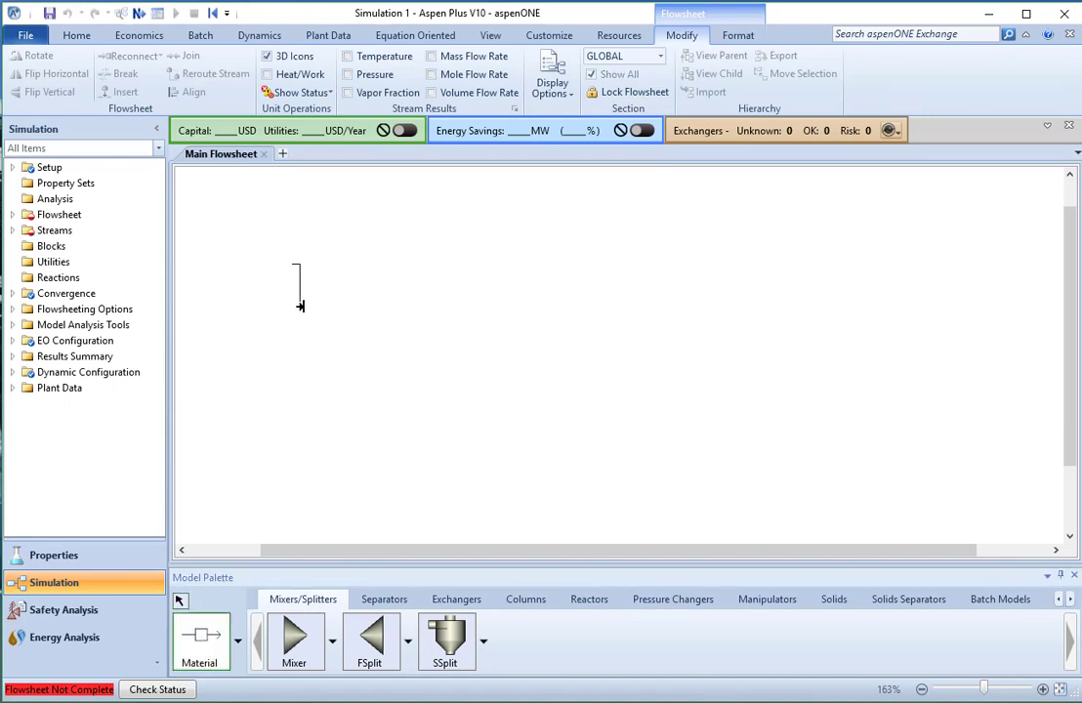
{"action": "left_click", "coordinate": [345, 262]}
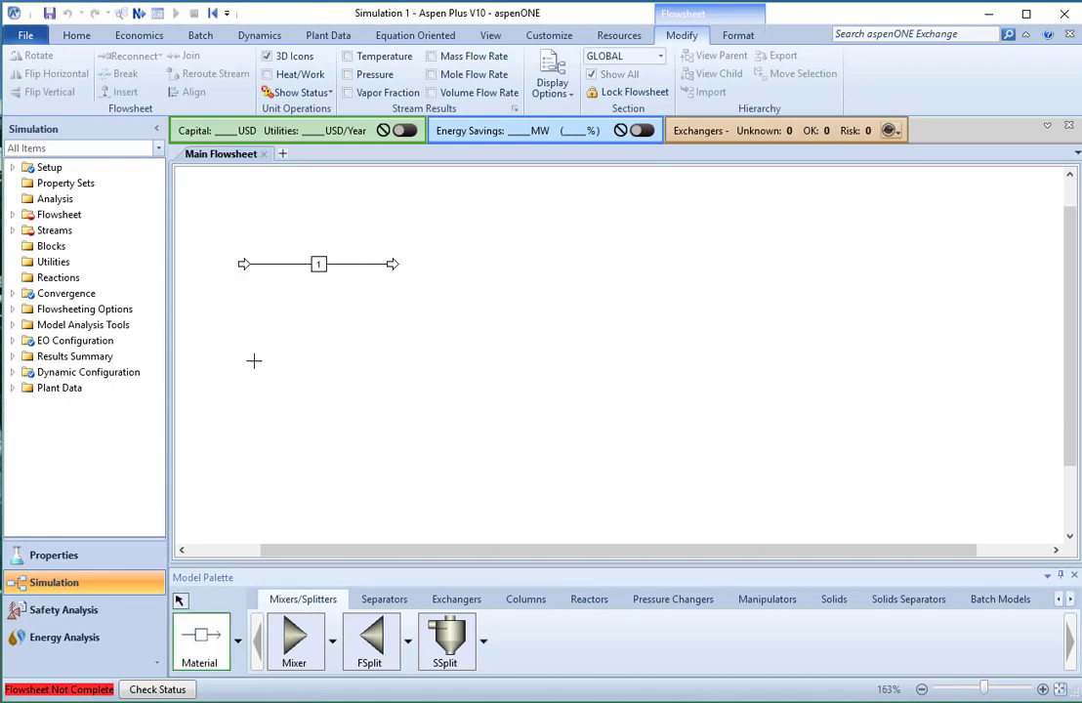
{"action": "left_click", "coordinate": [241, 322]}
{"action": "left_click", "coordinate": [387, 321]}
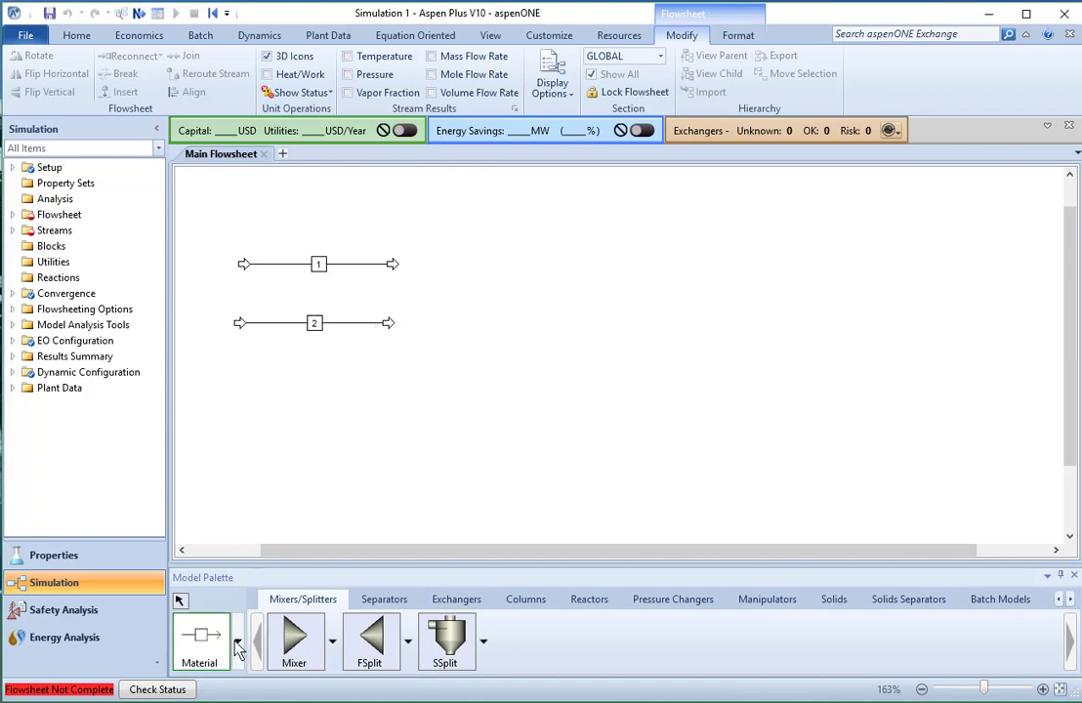
{"action": "left_click", "coordinate": [179, 602]}
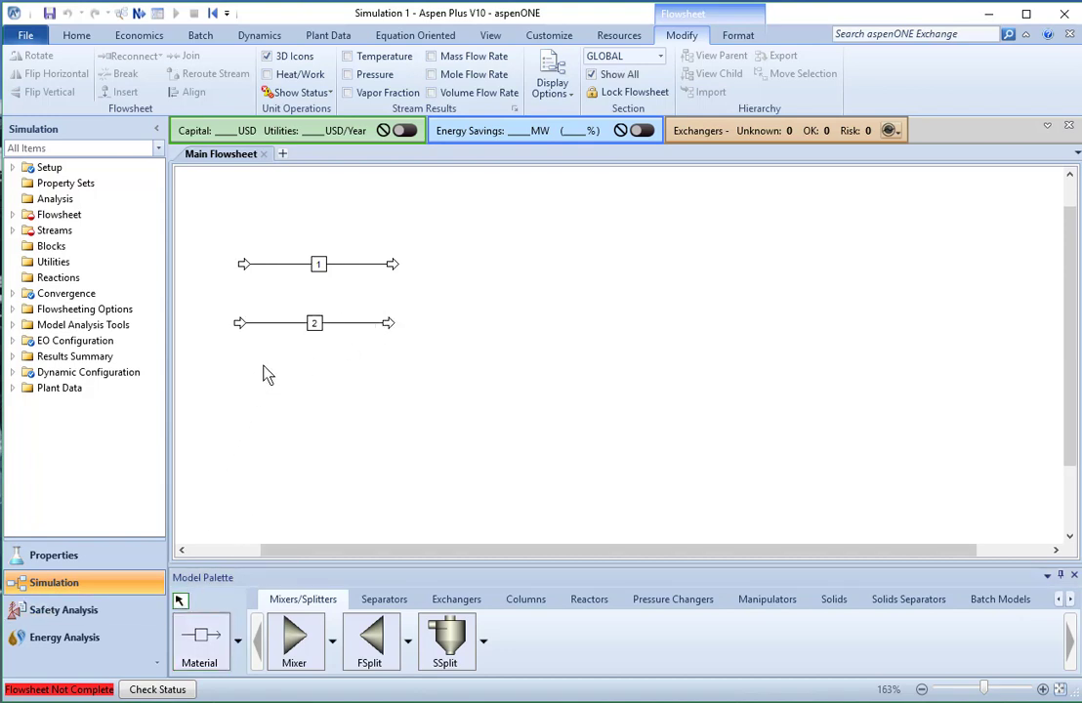
Rename the upper material stream as H2FEED.
{"action": "right_click", "coordinate": [321, 266]}
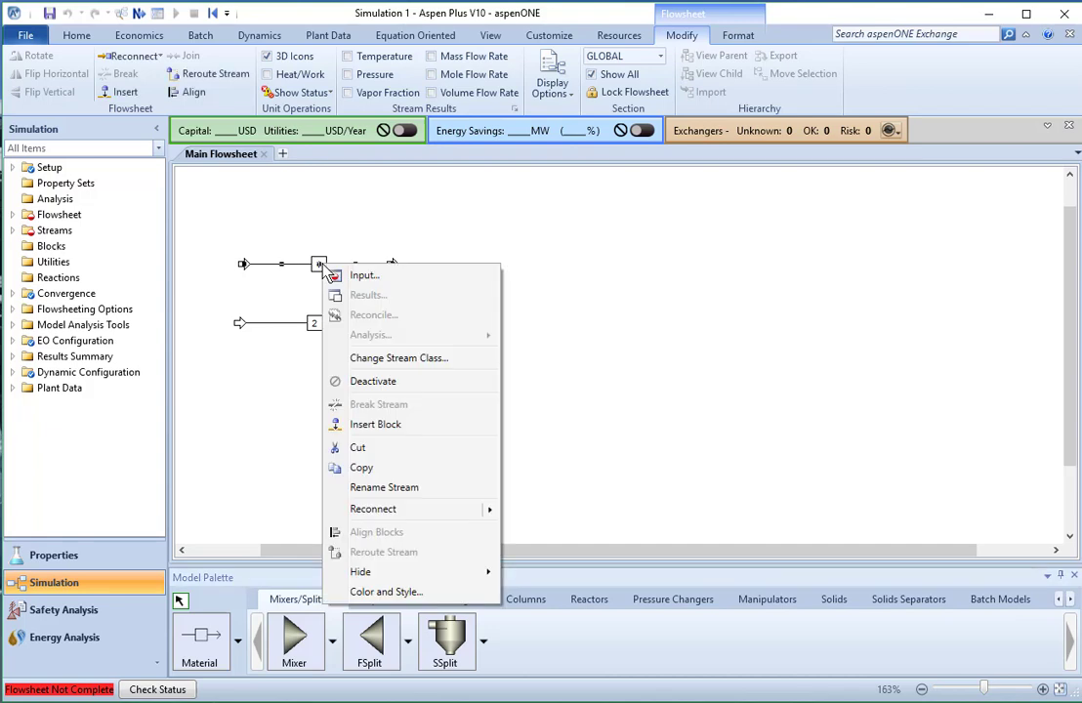
{"action": "left_click", "coordinate": [367, 491]}
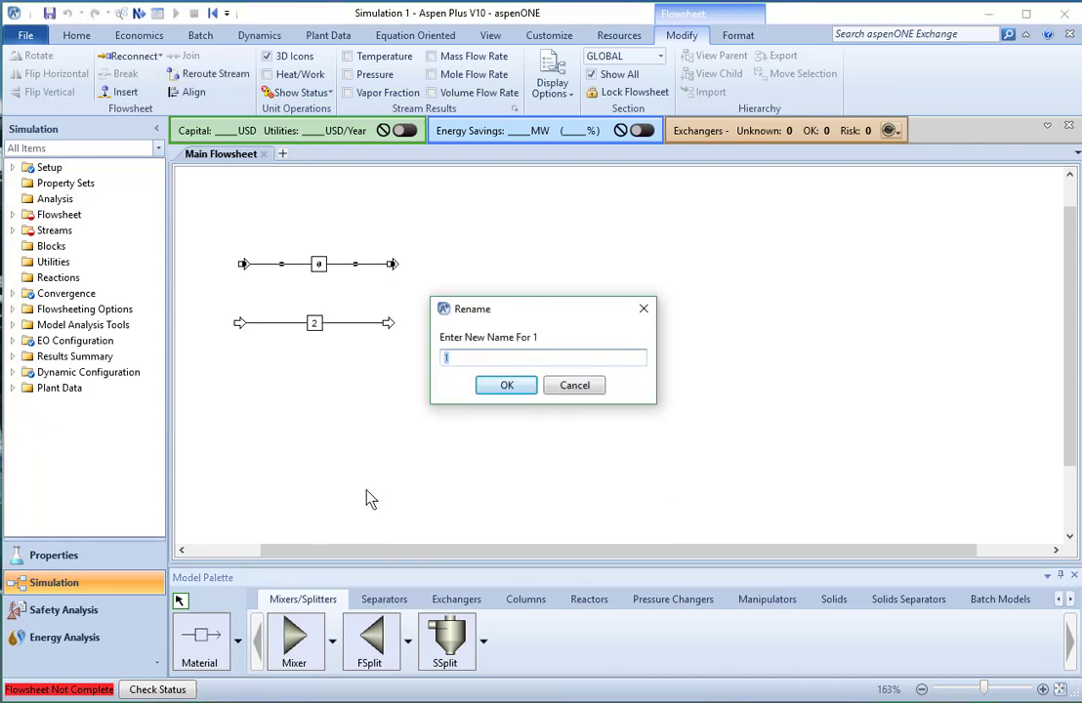
{"action": "type", "text": "H2FEED"}
{"action": "left_click", "coordinate": [495, 389]}
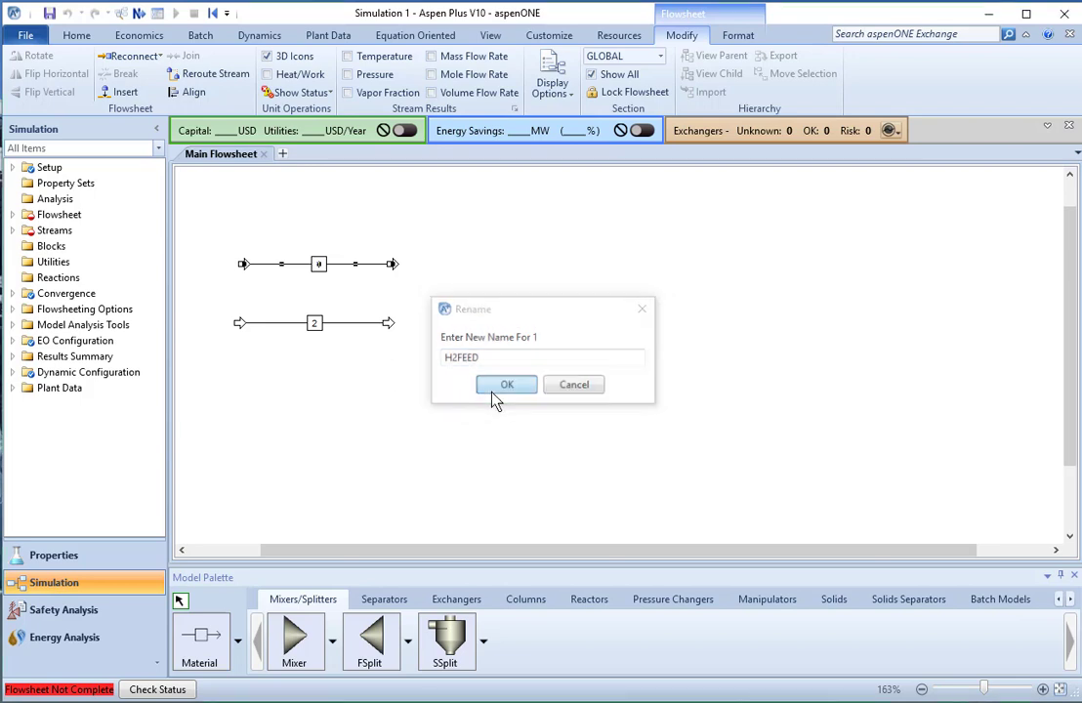
Rename the lower material stream as BZFEED.
{"action": "right_click", "coordinate": [315, 326]}
{"action": "left_click", "coordinate": [311, 322]}
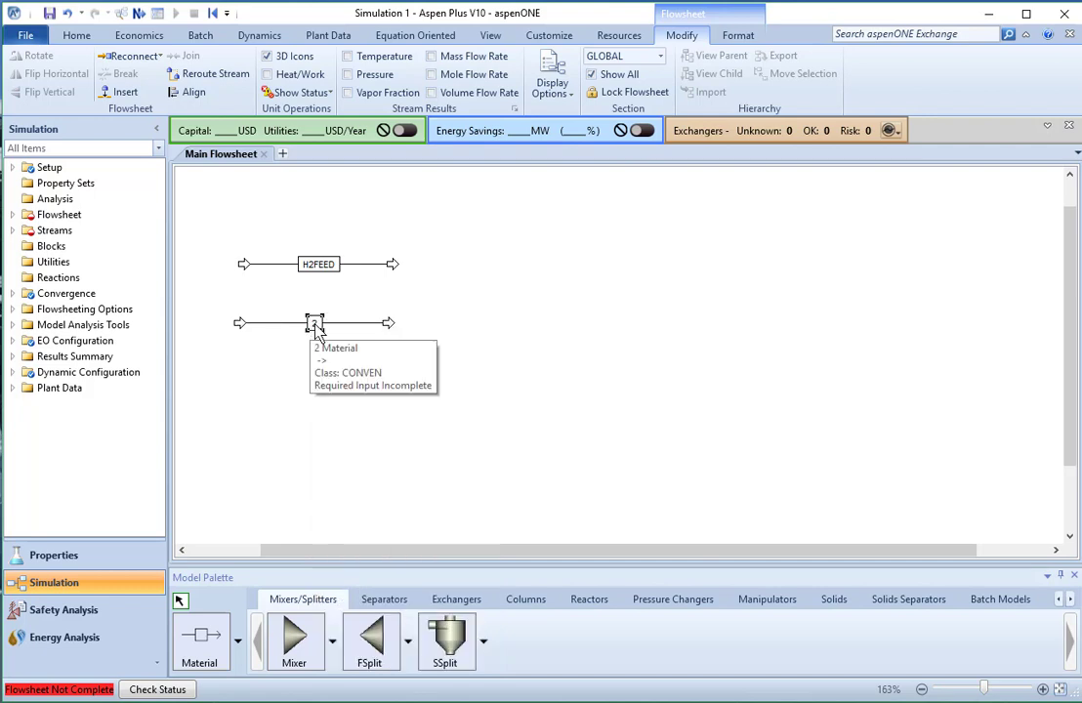
{"action": "left_click", "coordinate": [315, 328]}
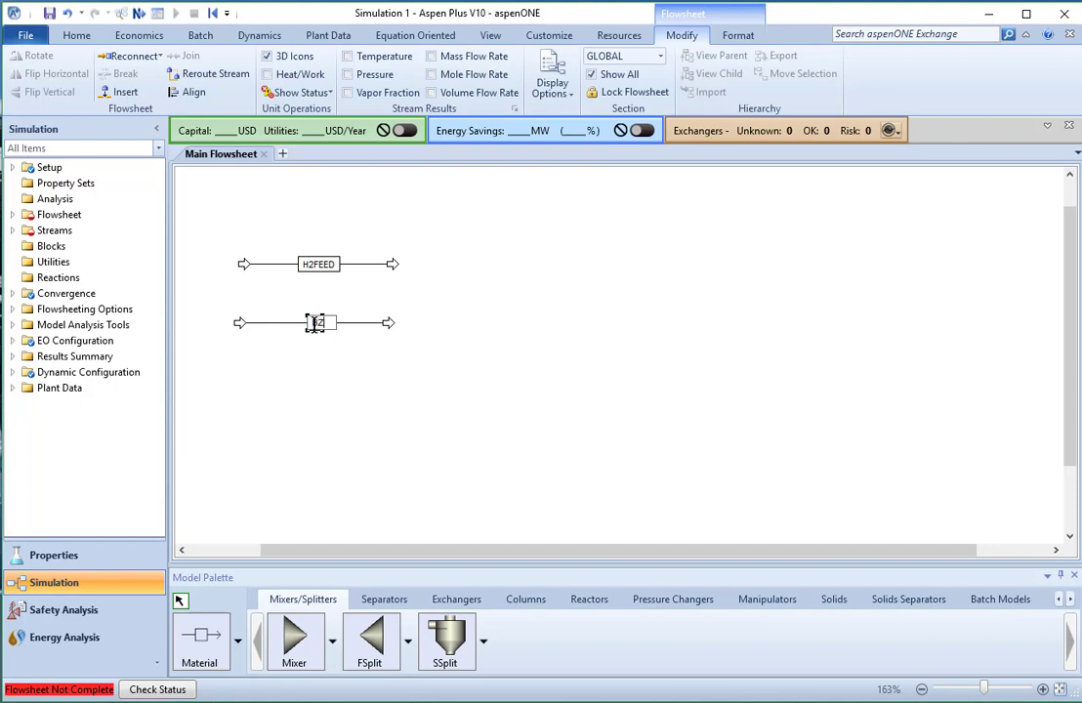
{"action": "type", "text": "H2FE"}
{"action": "type", "text": "ED"}
{"action": "key", "text": "Return"}
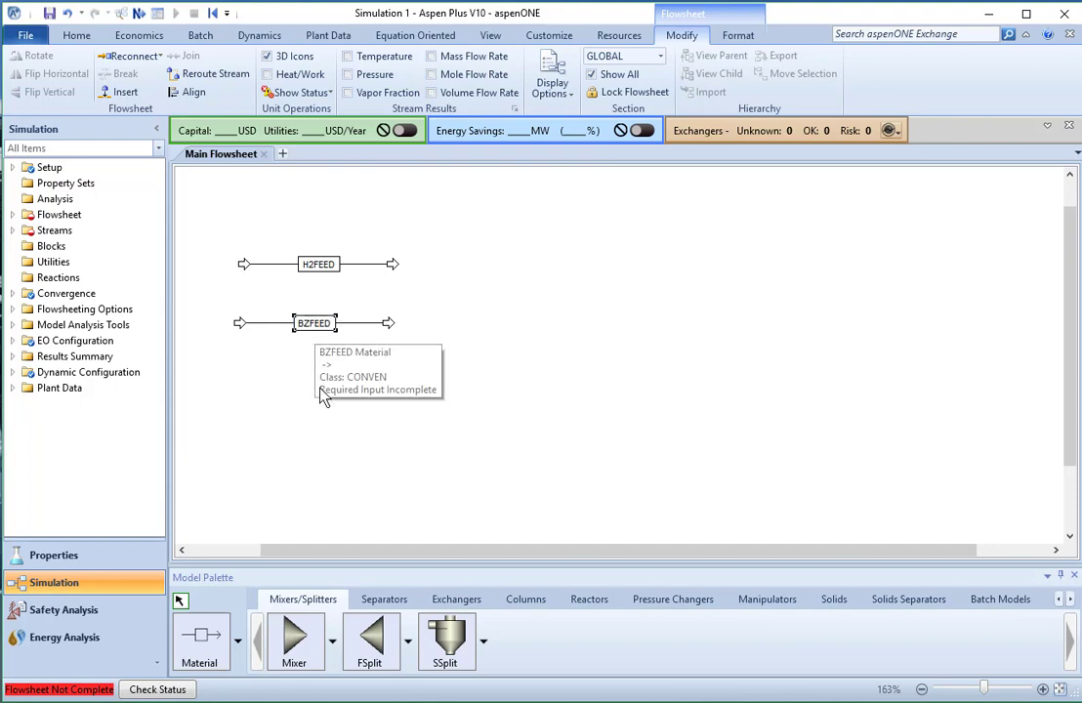
{"action": "left_click", "coordinate": [297, 369]}
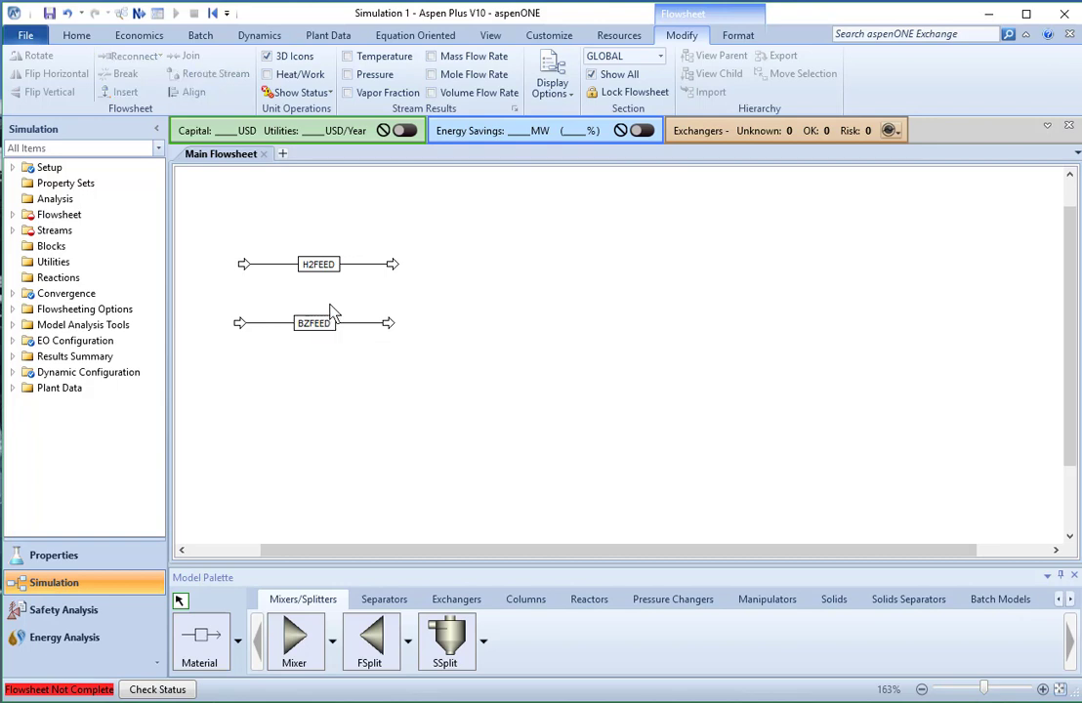
Open the input specifications of the BZFEED stream and set its temperature to 100 F.
{"action": "double_click", "coordinate": [310, 322]}
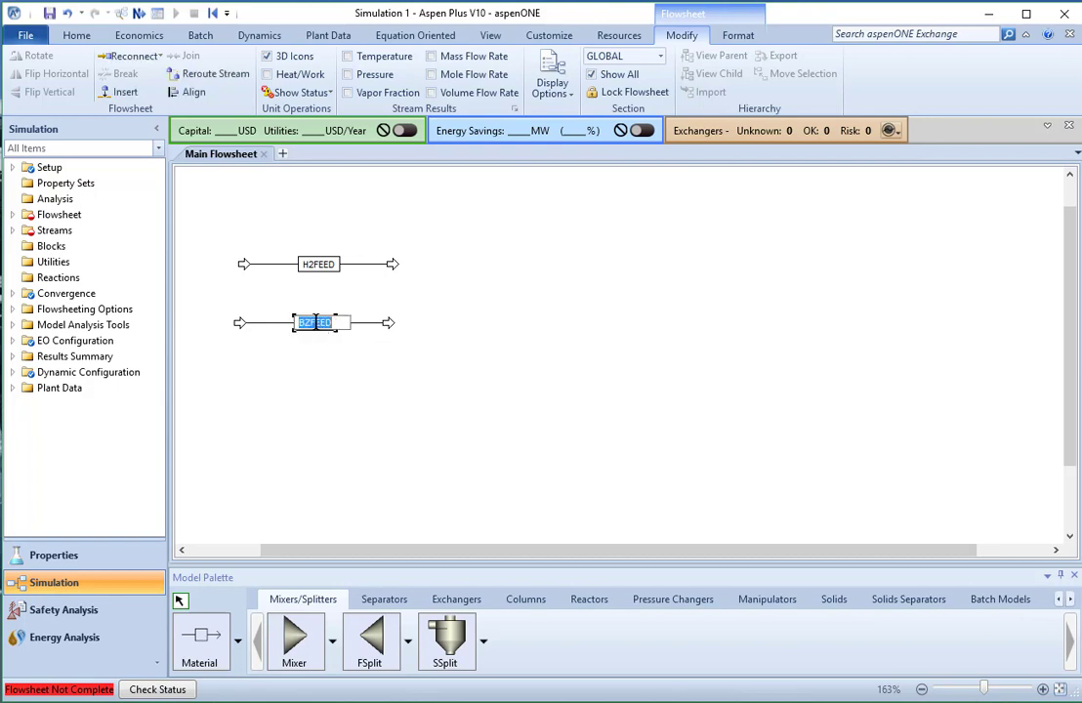
{"action": "left_click", "coordinate": [268, 324]}
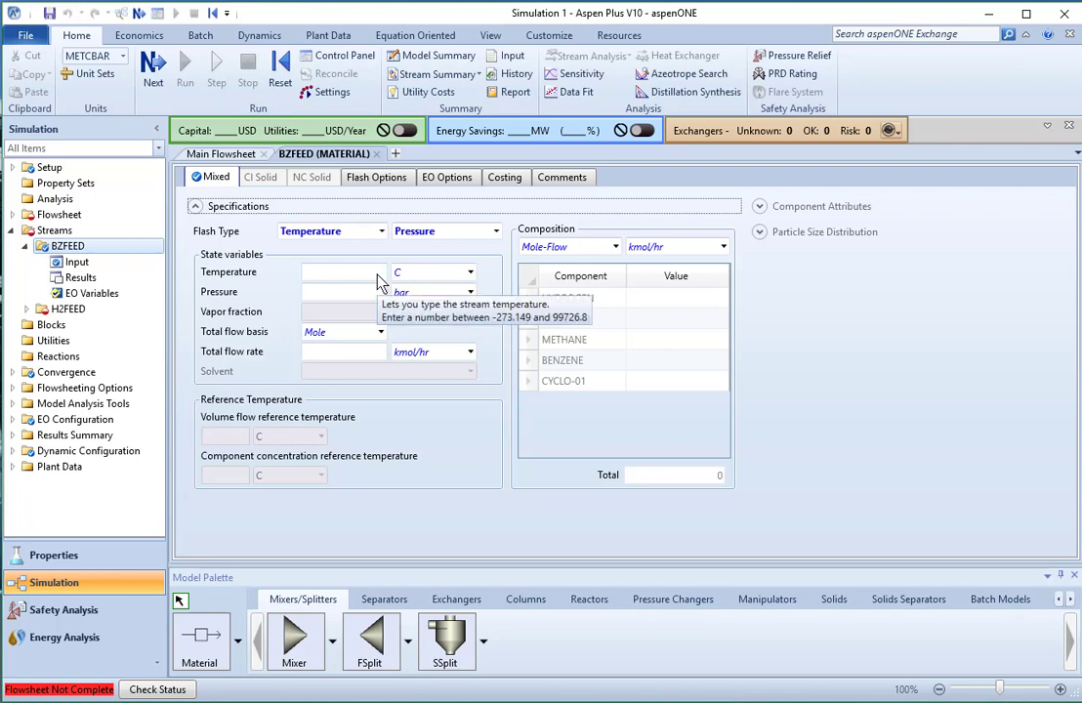
{"action": "left_click", "coordinate": [361, 271]}
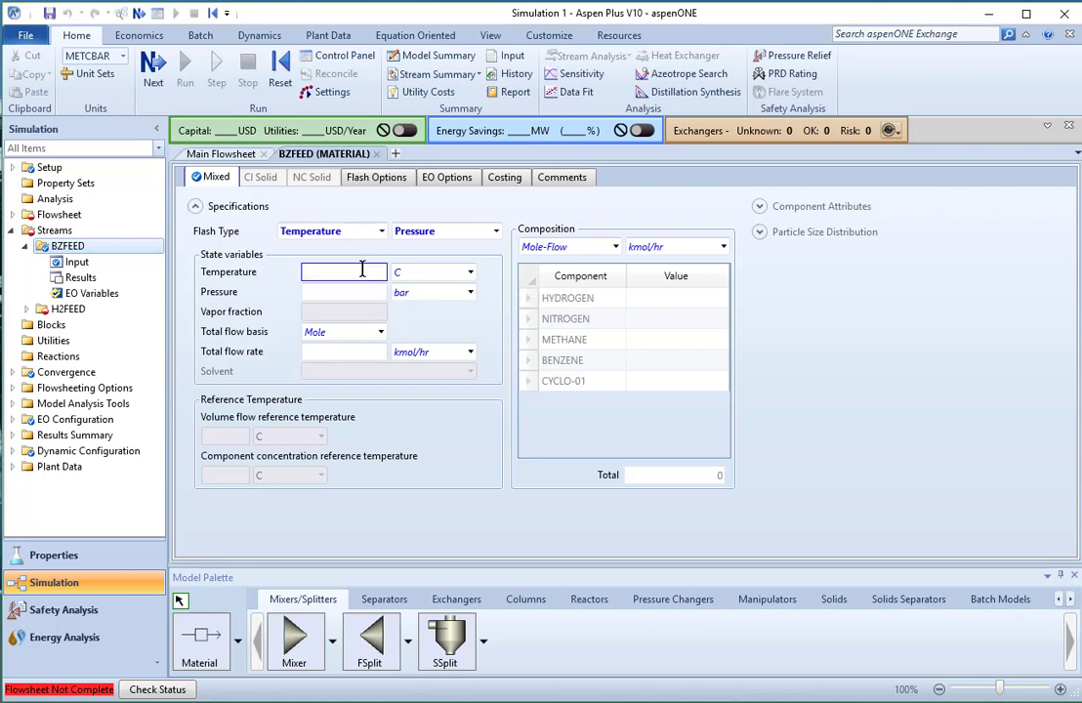
{"action": "type", "text": "100"}
{"action": "left_click", "coordinate": [471, 273]}
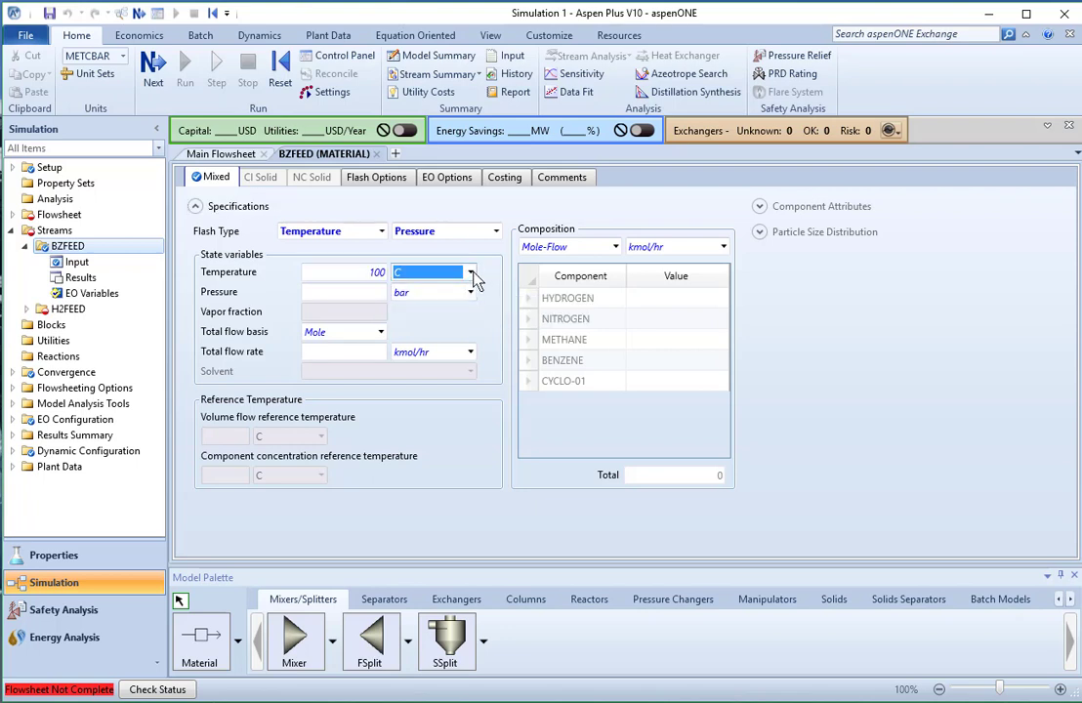
{"action": "left_click", "coordinate": [440, 306]}
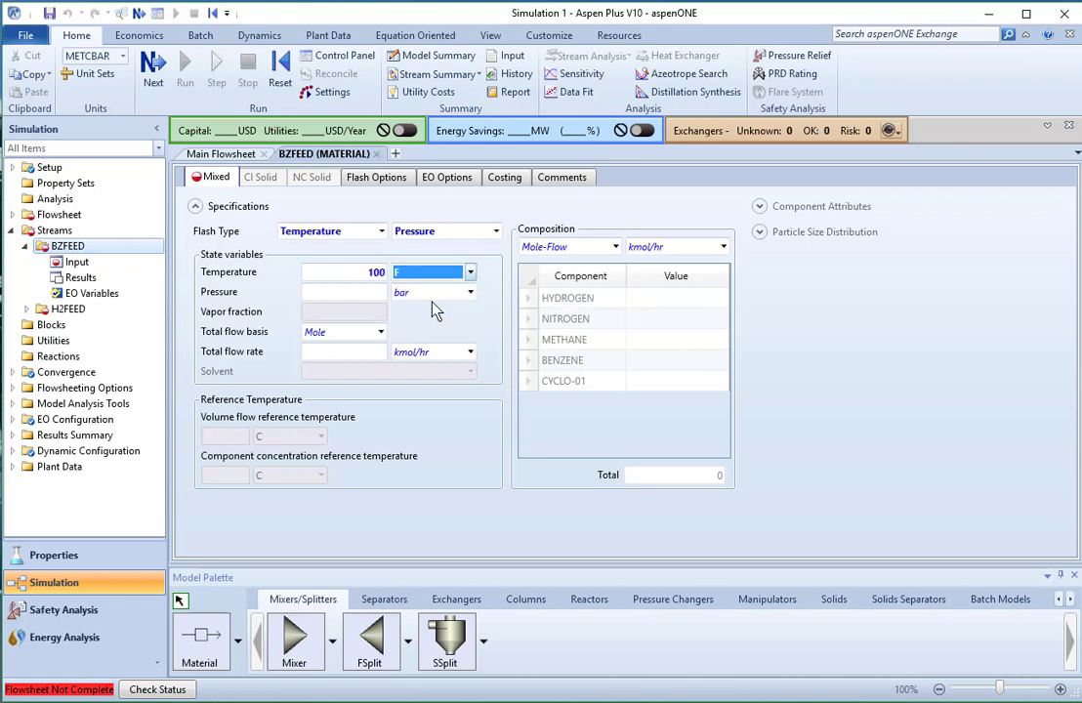
Set the pressure of the BZFEED stream to 15 psia.
{"action": "left_click", "coordinate": [328, 291]}
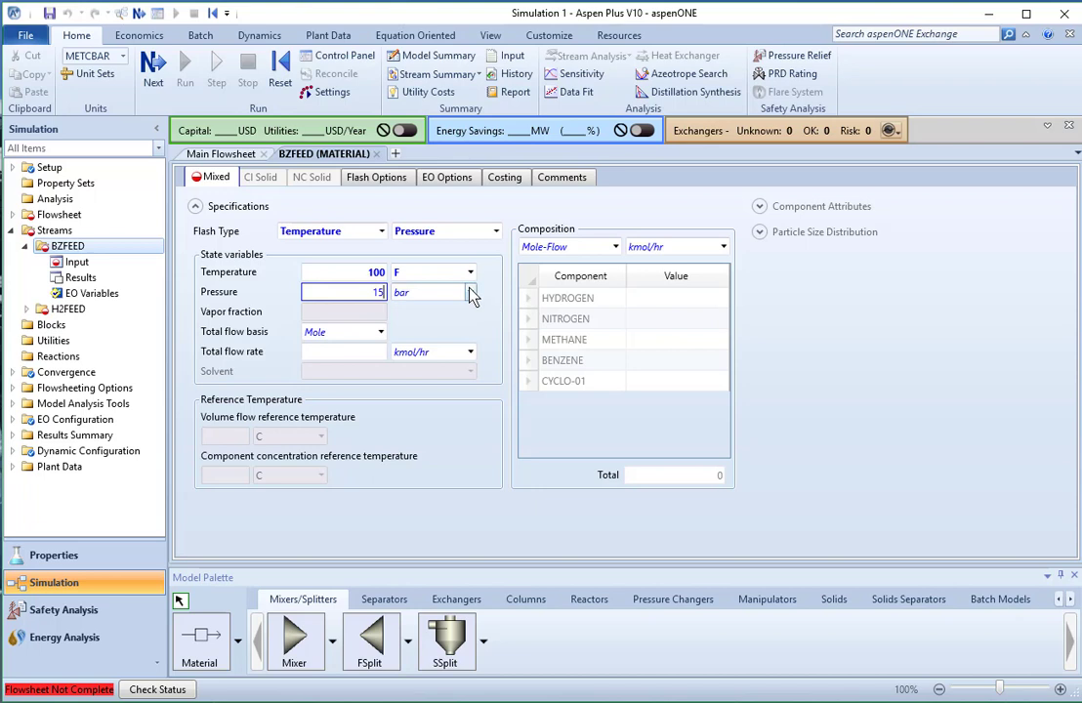
{"action": "left_click", "coordinate": [471, 292]}
{"action": "scroll", "coordinate": [446, 468], "scroll_direction": "down", "scroll_amount": 3}
{"action": "scroll", "coordinate": [446, 475], "scroll_direction": "down", "scroll_amount": 3}
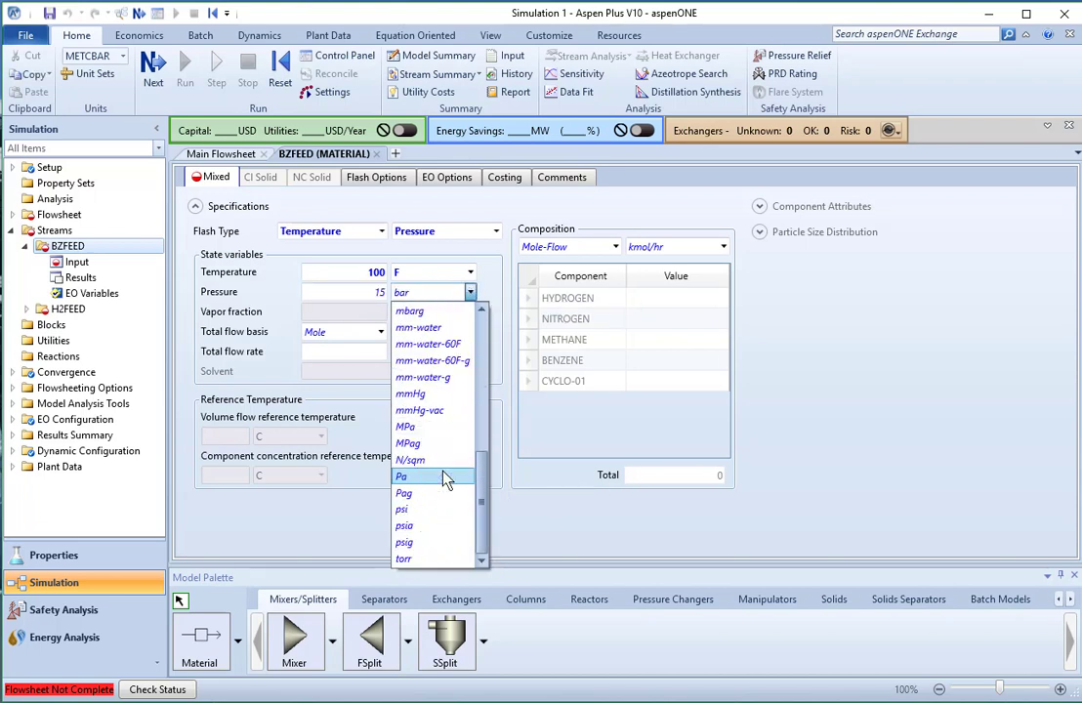
{"action": "left_click", "coordinate": [425, 521]}
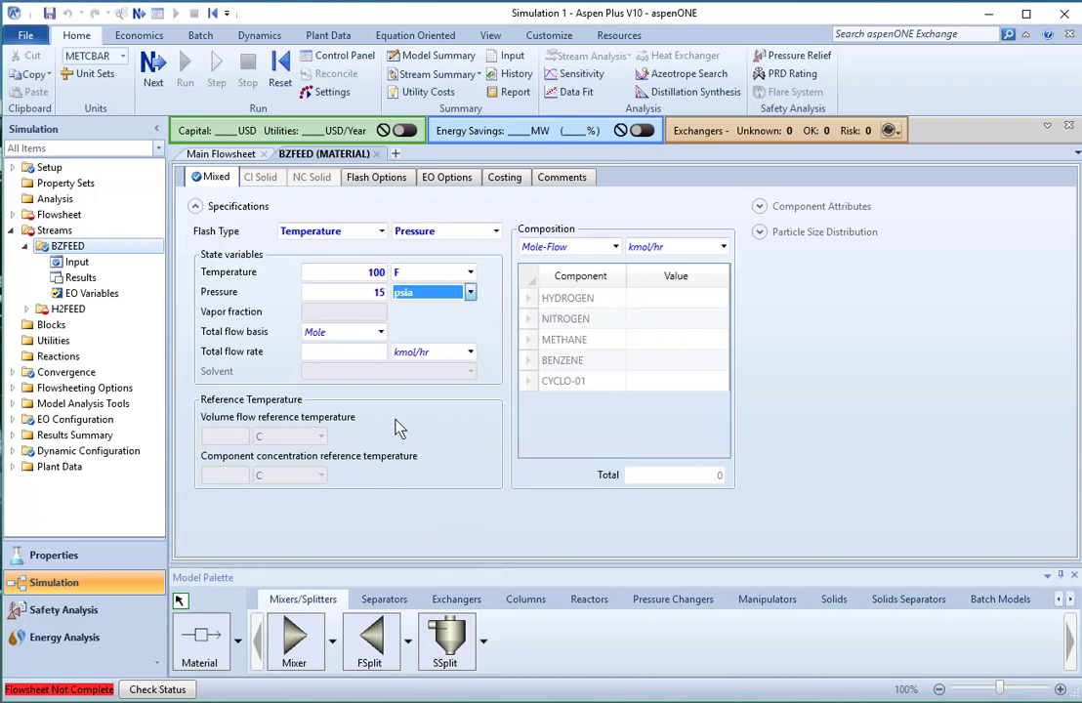
Set the total mole flow rate of the BZFEED stream to 100 lbmol/hr.
{"action": "left_click", "coordinate": [369, 354]}
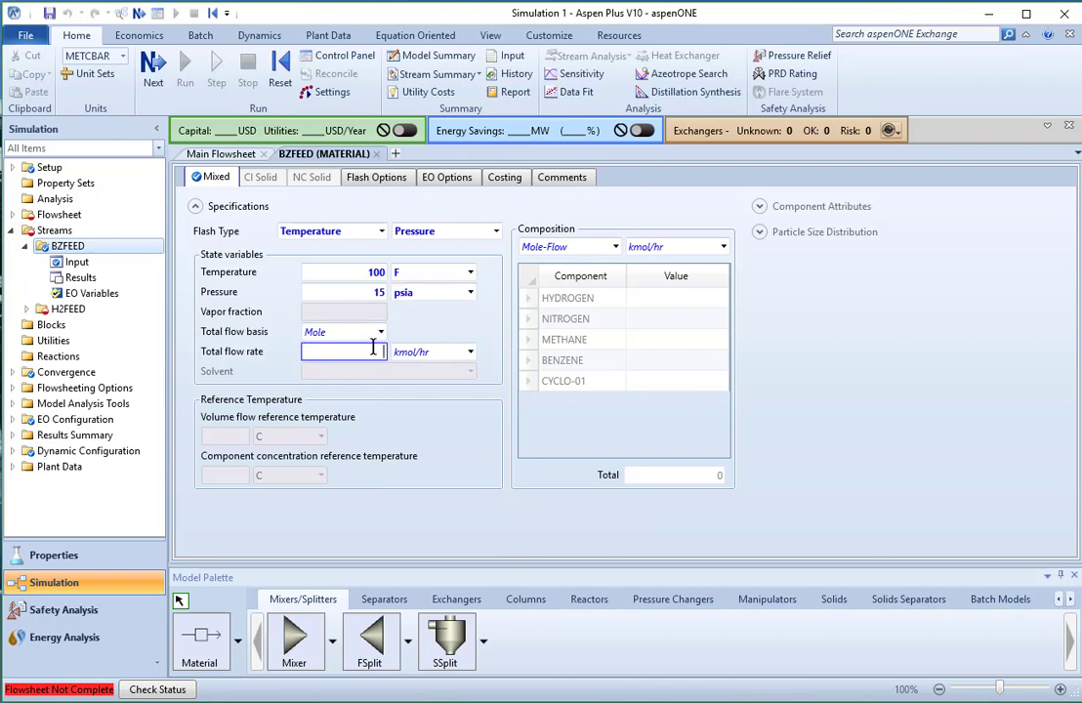
{"action": "type", "text": "100"}
{"action": "left_click", "coordinate": [471, 353]}
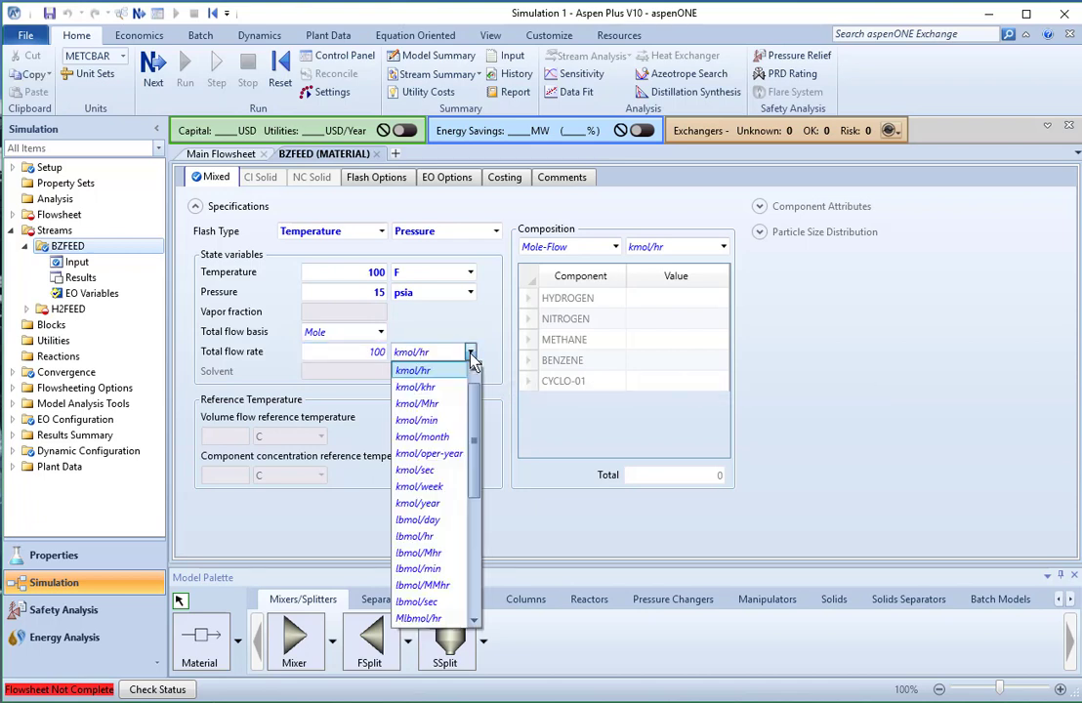
{"action": "left_click", "coordinate": [414, 537]}
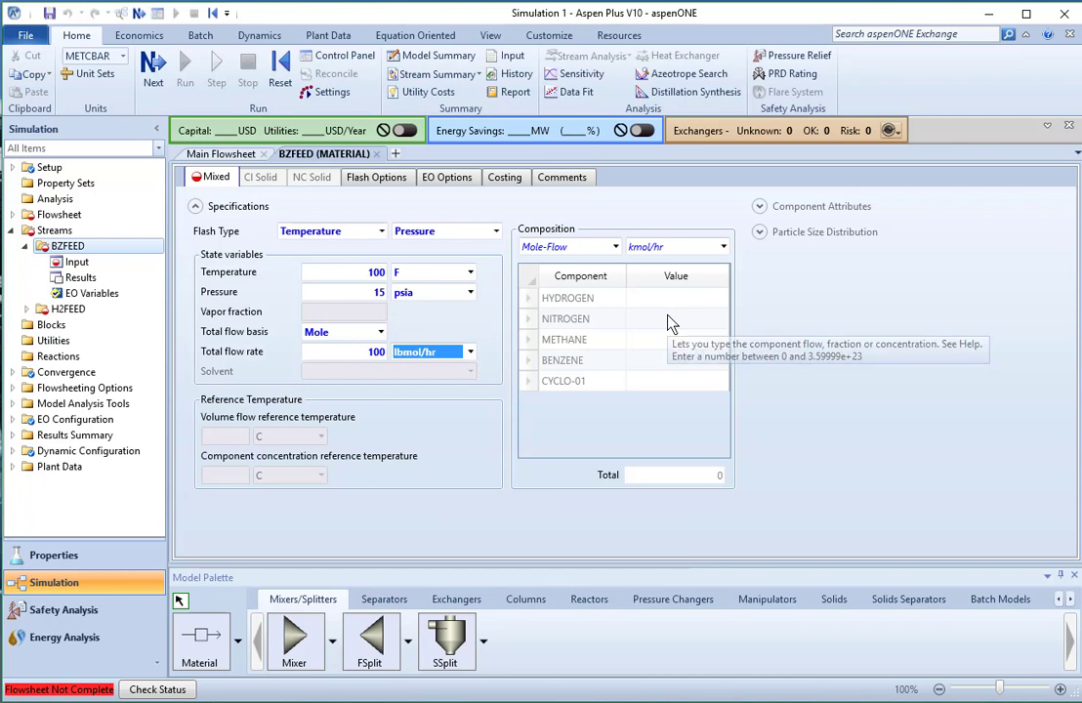
Specify the BZFEED composition as Mole-Frac with a value of 1 for BENZENE.
{"action": "left_click", "coordinate": [638, 365]}
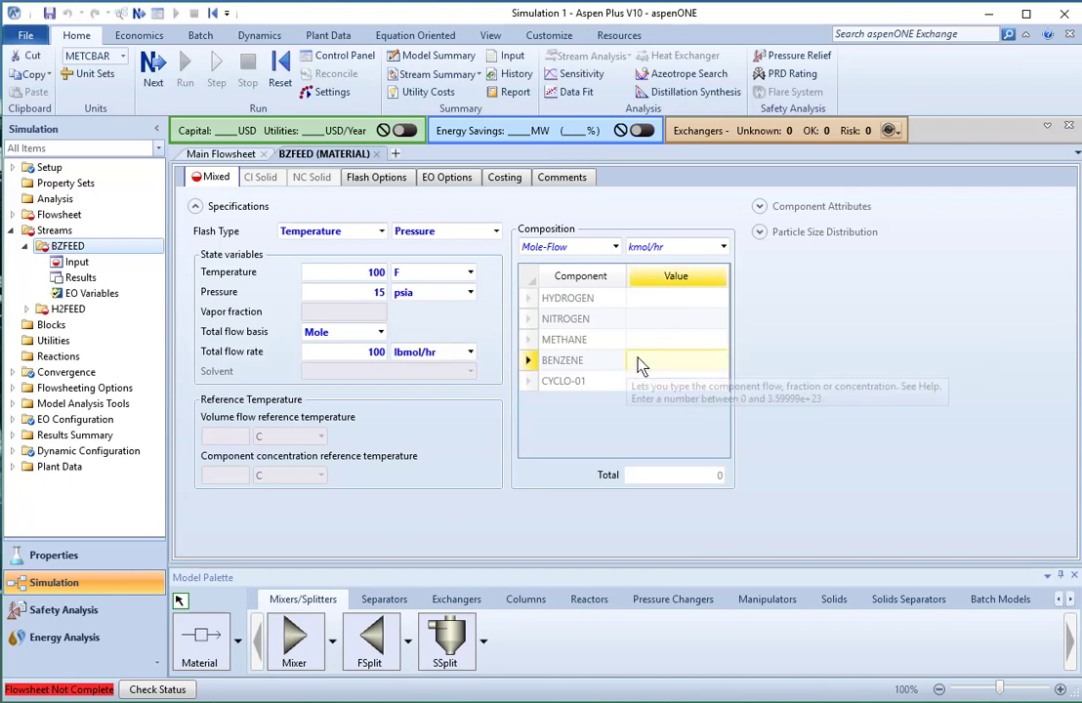
{"action": "left_click", "coordinate": [615, 247]}
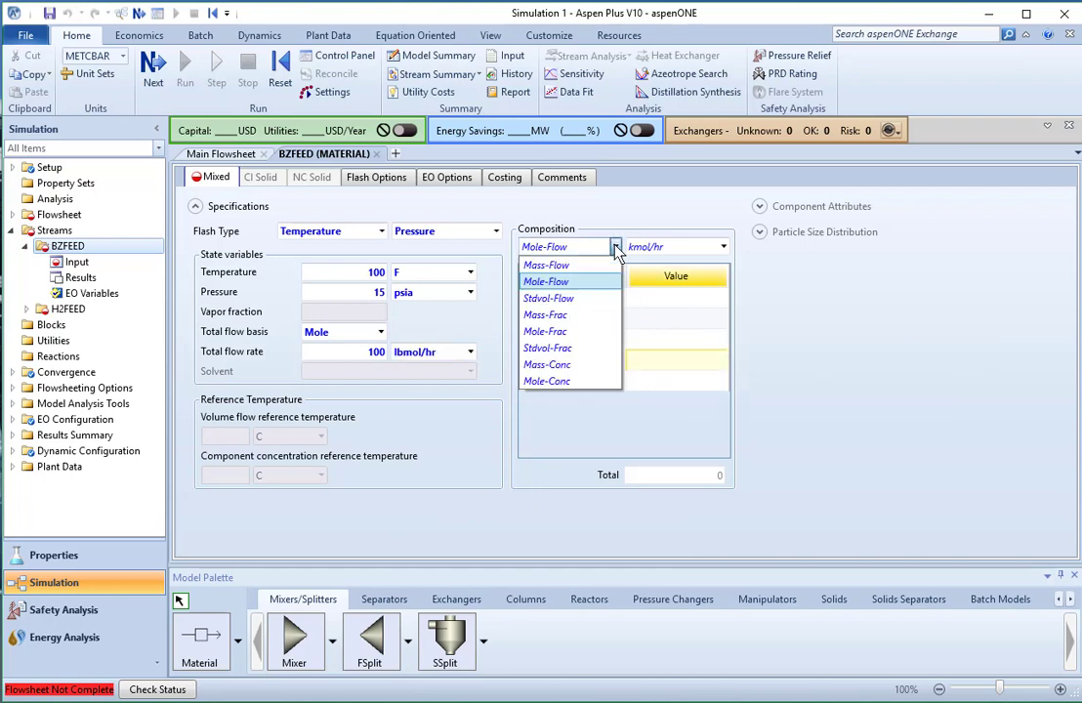
{"action": "left_click", "coordinate": [560, 332]}
{"action": "type", "text": "1"}
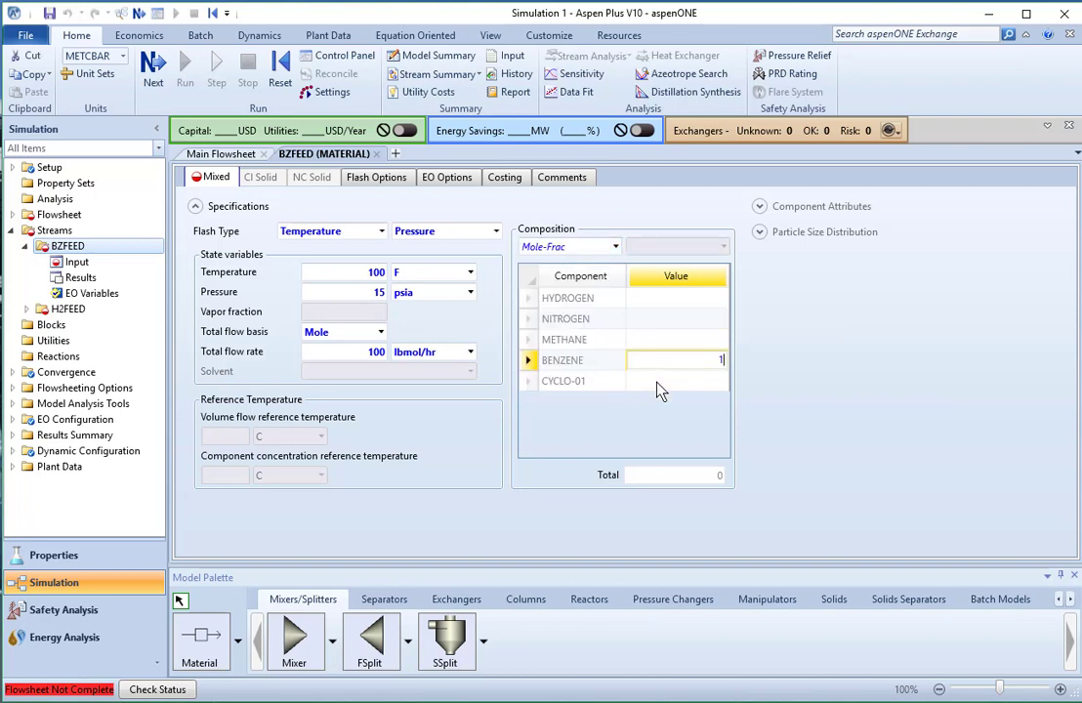
{"action": "key", "text": "Return"}
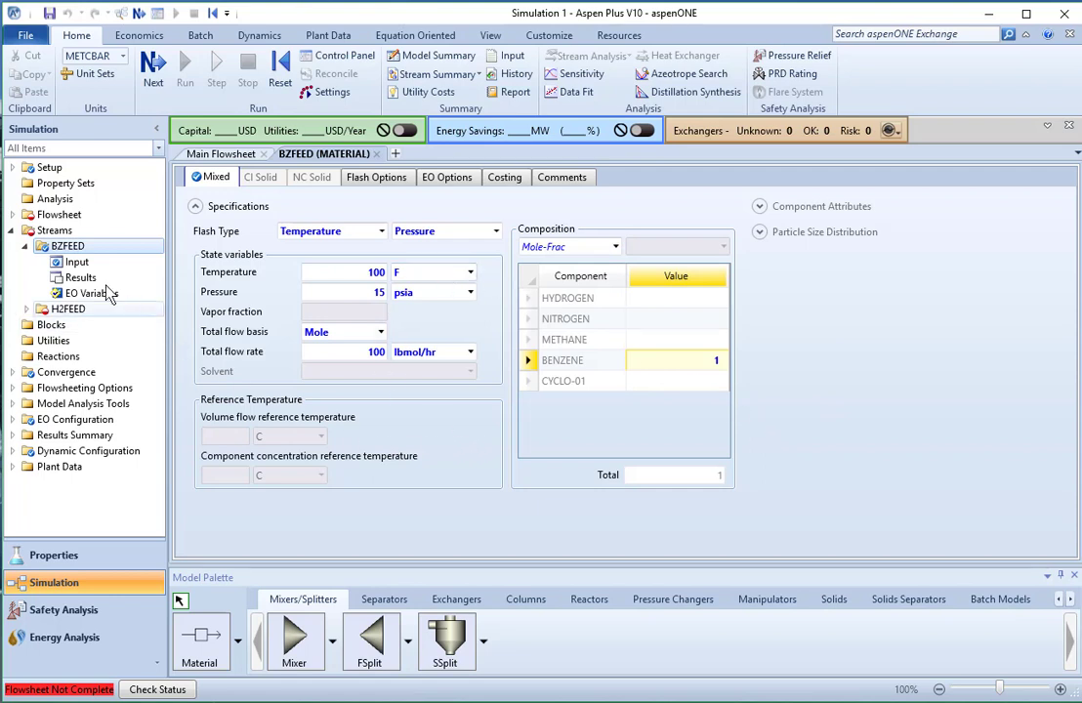
Open the input specifications of the H2FEED stream and set its temperature to 120 F.
{"action": "left_click", "coordinate": [25, 309]}
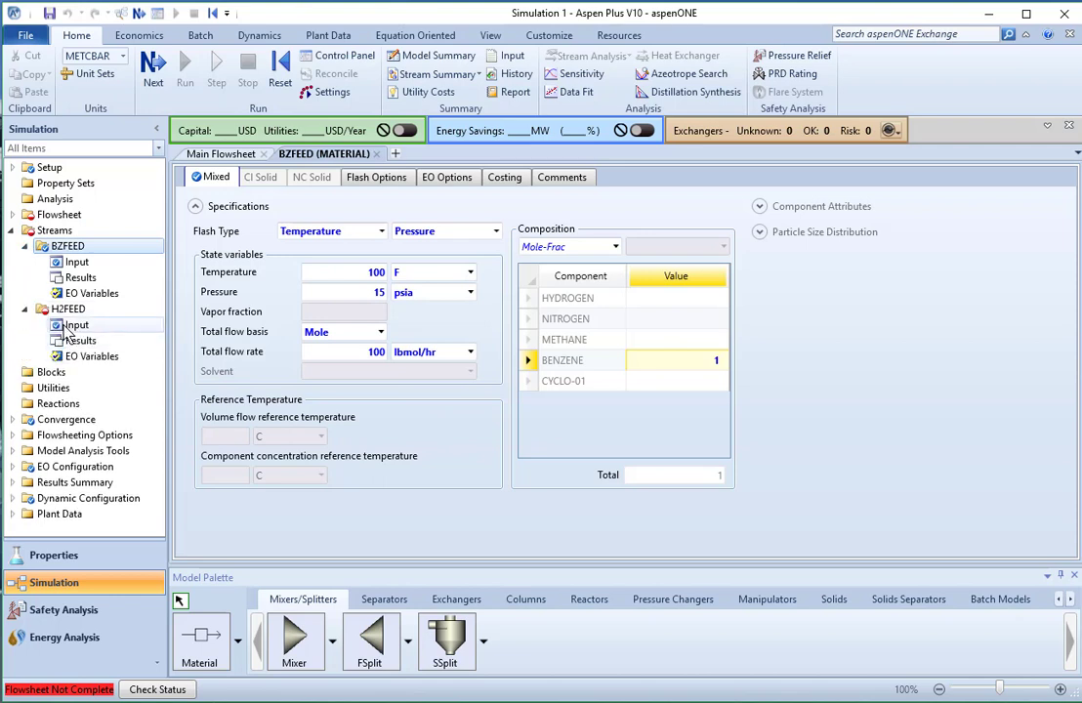
{"action": "left_click", "coordinate": [72, 328]}
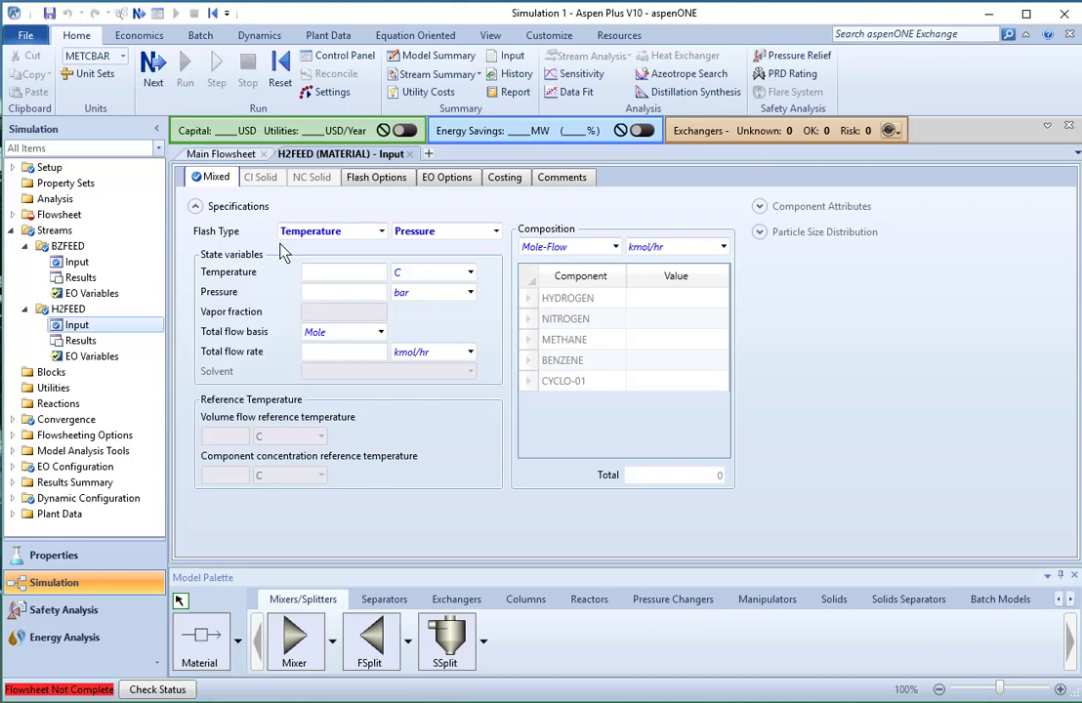
{"action": "left_click", "coordinate": [319, 271]}
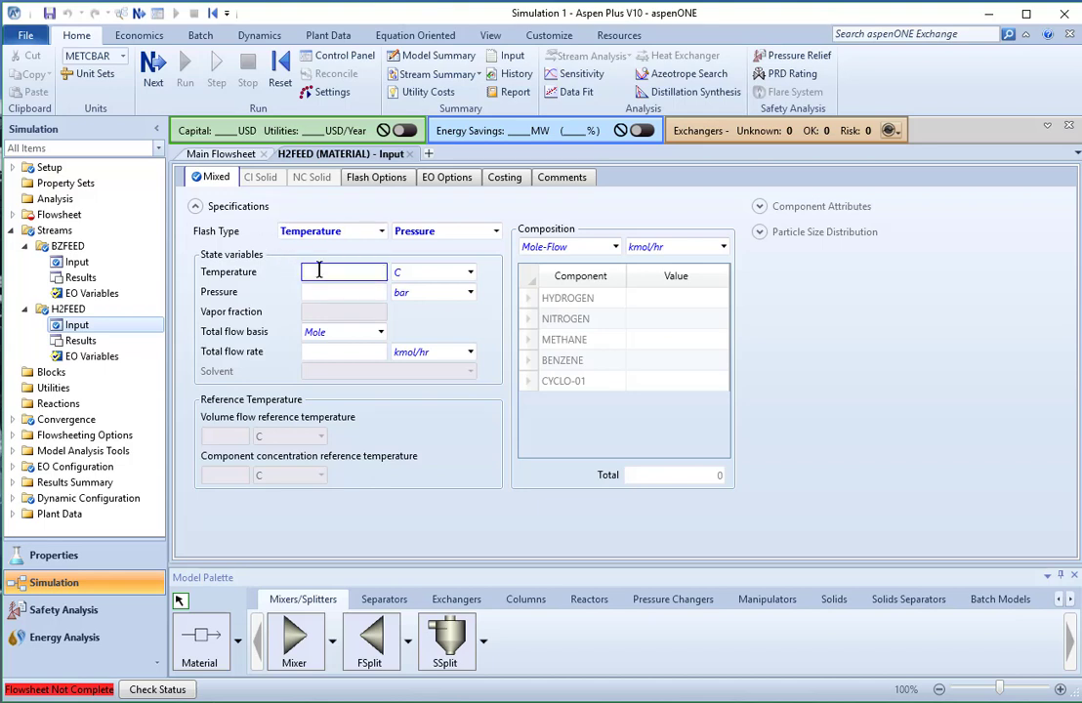
{"action": "left_click", "coordinate": [470, 273]}
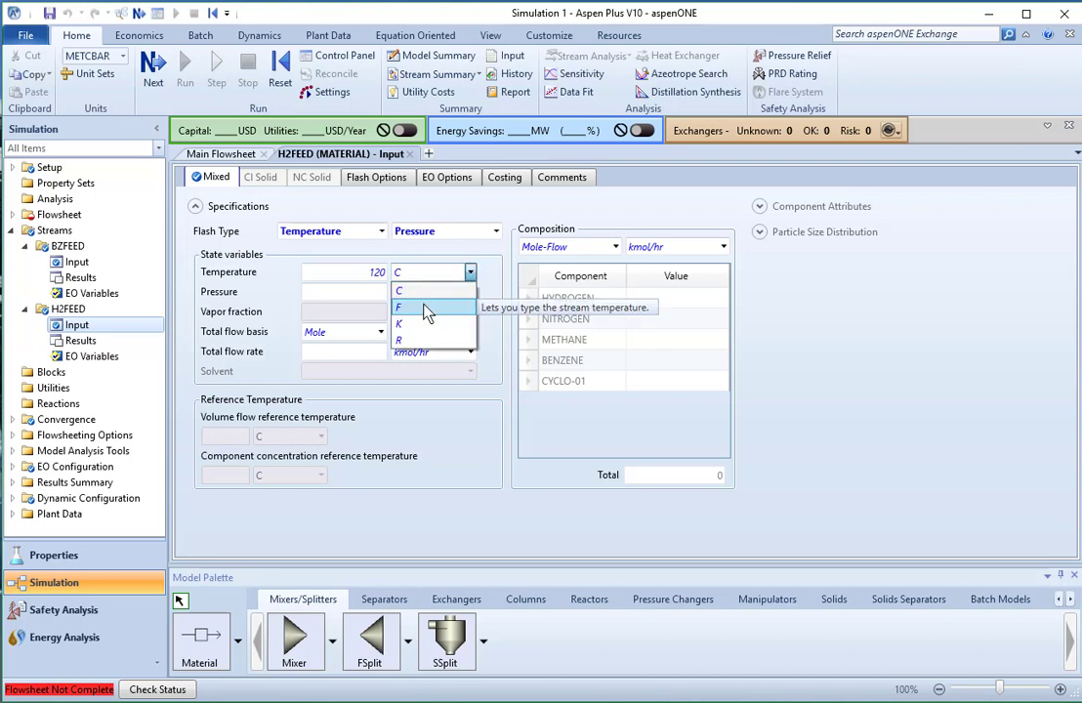
{"action": "left_click", "coordinate": [425, 307]}
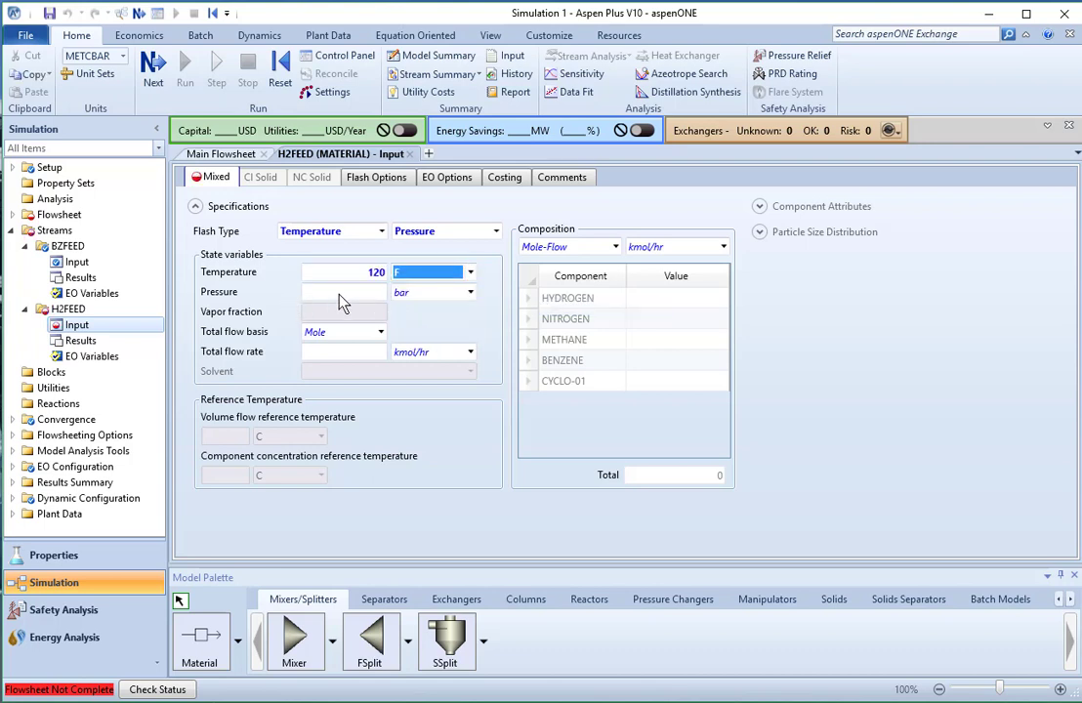
Set the pressure of the H2FEED stream to 335 psia.
{"action": "left_click", "coordinate": [341, 292]}
{"action": "type", "text": "35"}
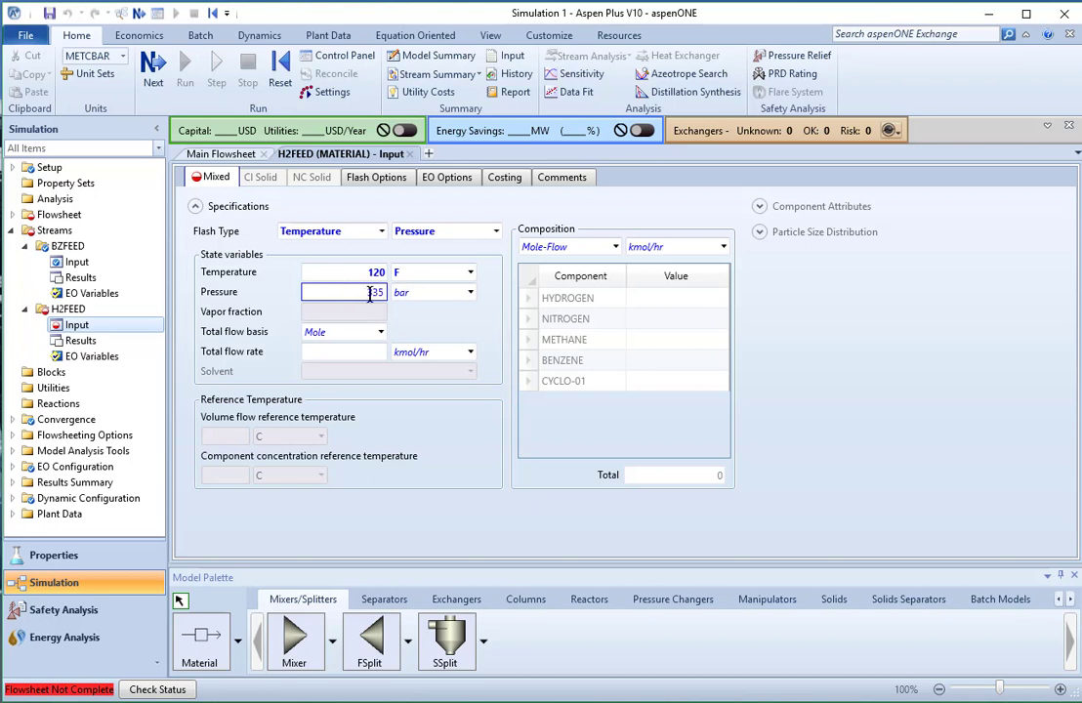
{"action": "left_click", "coordinate": [470, 293]}
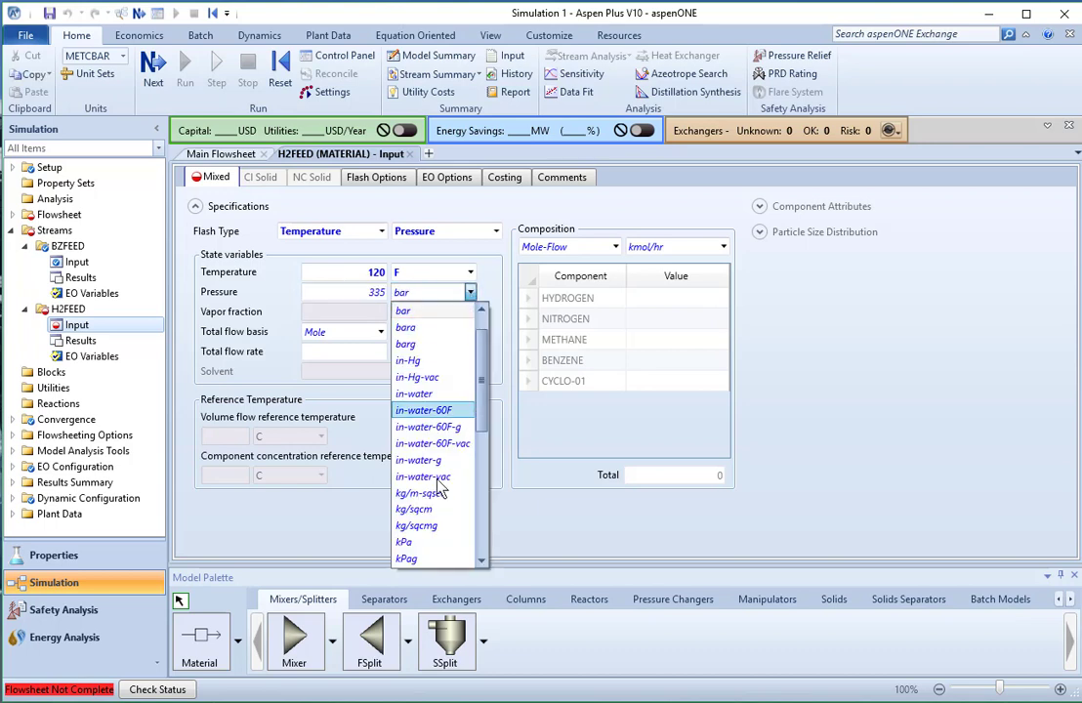
{"action": "scroll", "coordinate": [422, 430], "scroll_direction": "down", "scroll_amount": 6}
{"action": "left_click", "coordinate": [416, 528]}
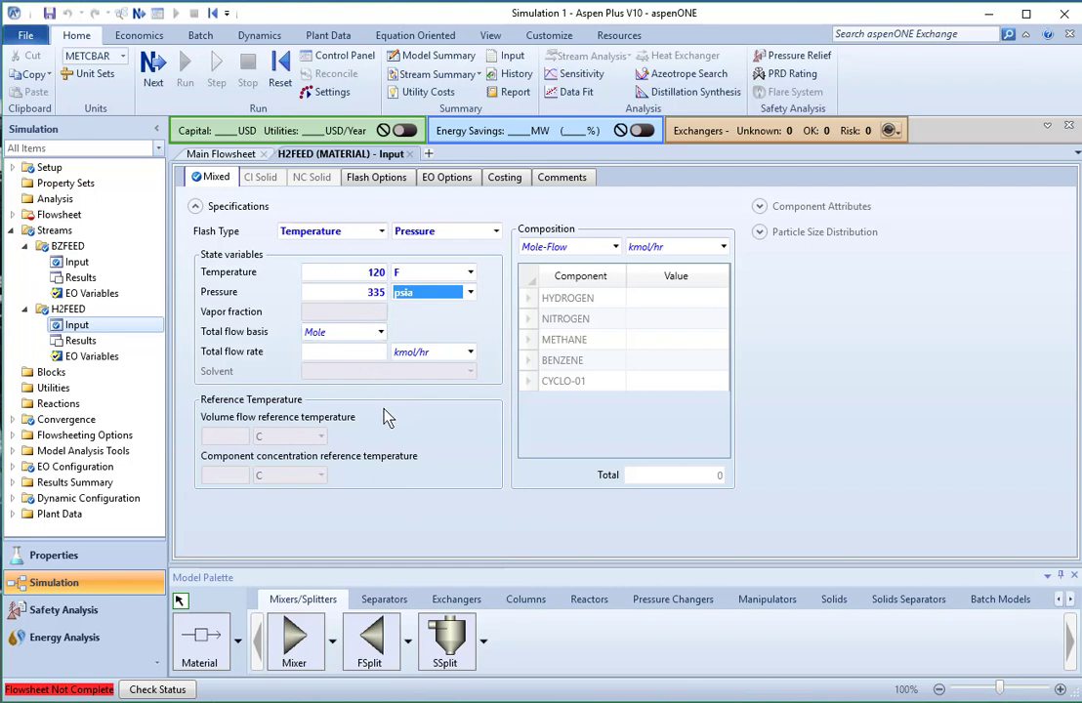
Set the total mole flow rate of the H2FEED stream to 310 lbmol/hr.
{"action": "left_click", "coordinate": [377, 352]}
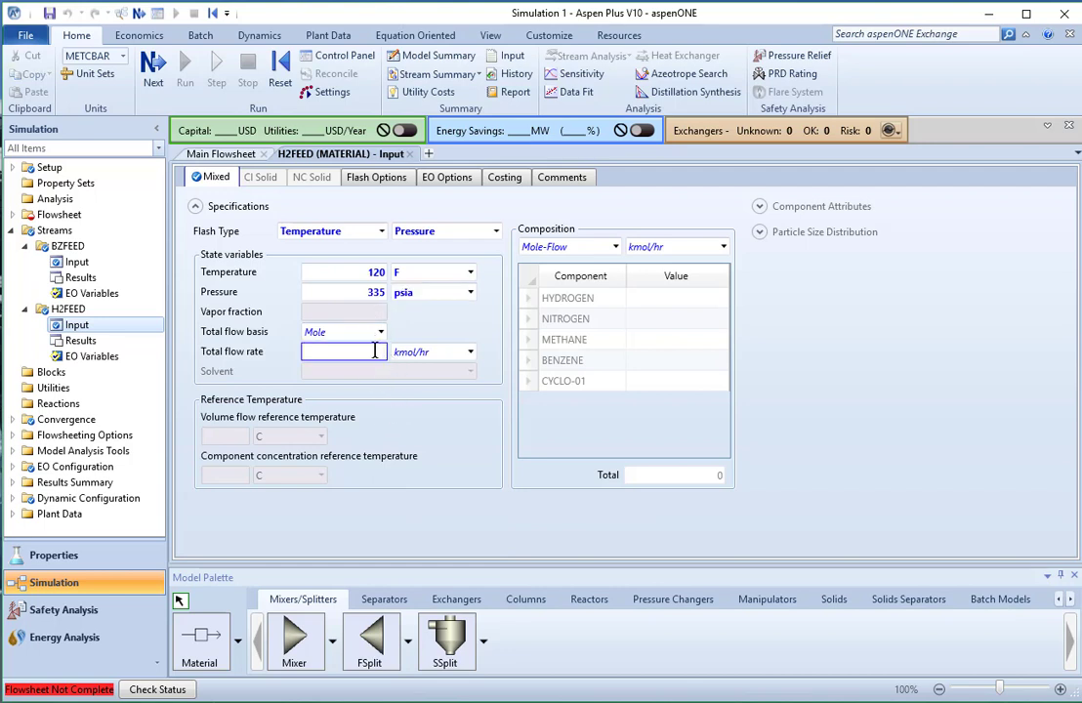
{"action": "type", "text": "310"}
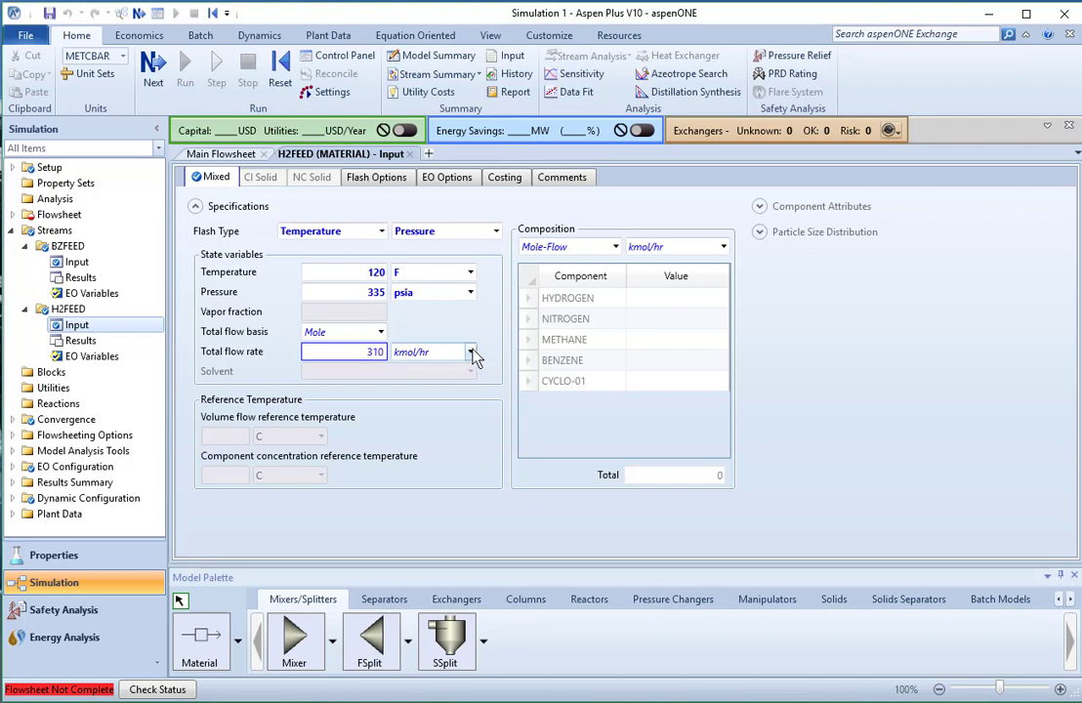
{"action": "left_click", "coordinate": [469, 351]}
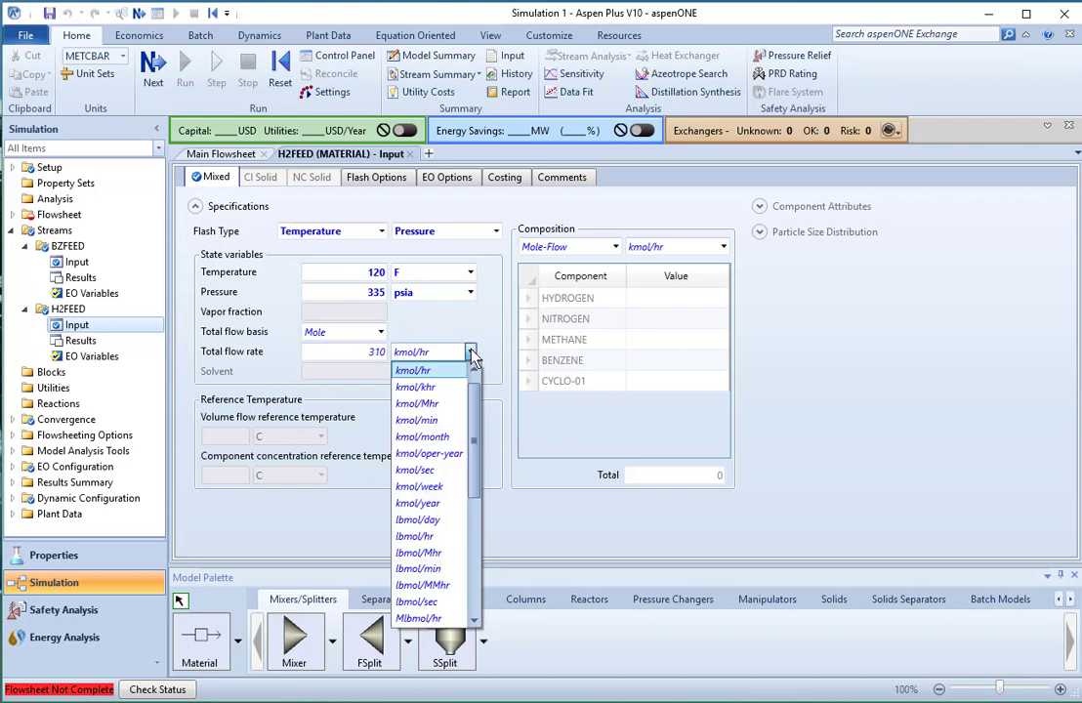
{"action": "left_click", "coordinate": [430, 536]}
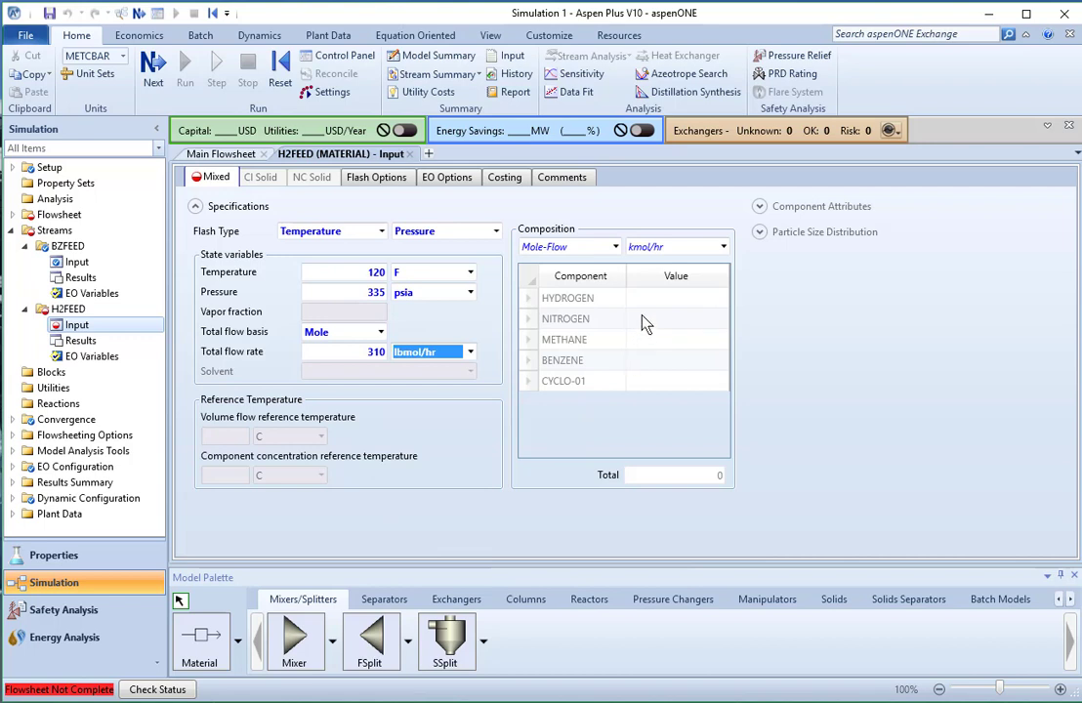
Specify the H2FEED composition as Mole-Frac with HYDROGEN 0.975, NITROGEN 0.005 and METHANE 0.02.
{"action": "left_click", "coordinate": [616, 247]}
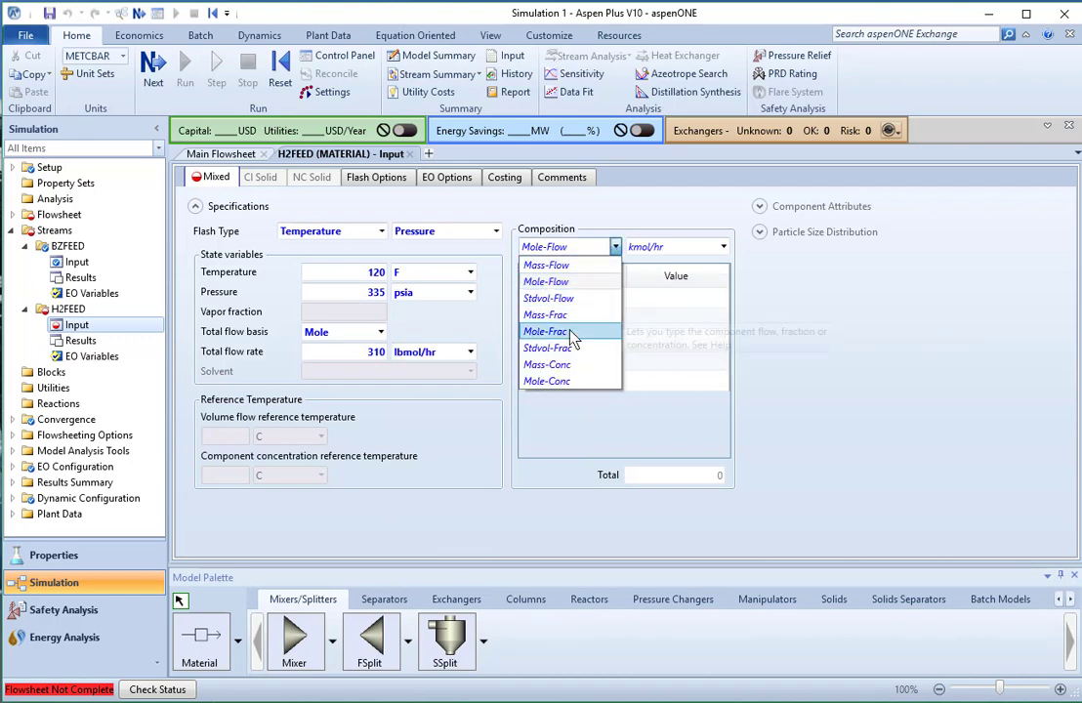
{"action": "left_click", "coordinate": [604, 331]}
{"action": "left_click", "coordinate": [648, 306]}
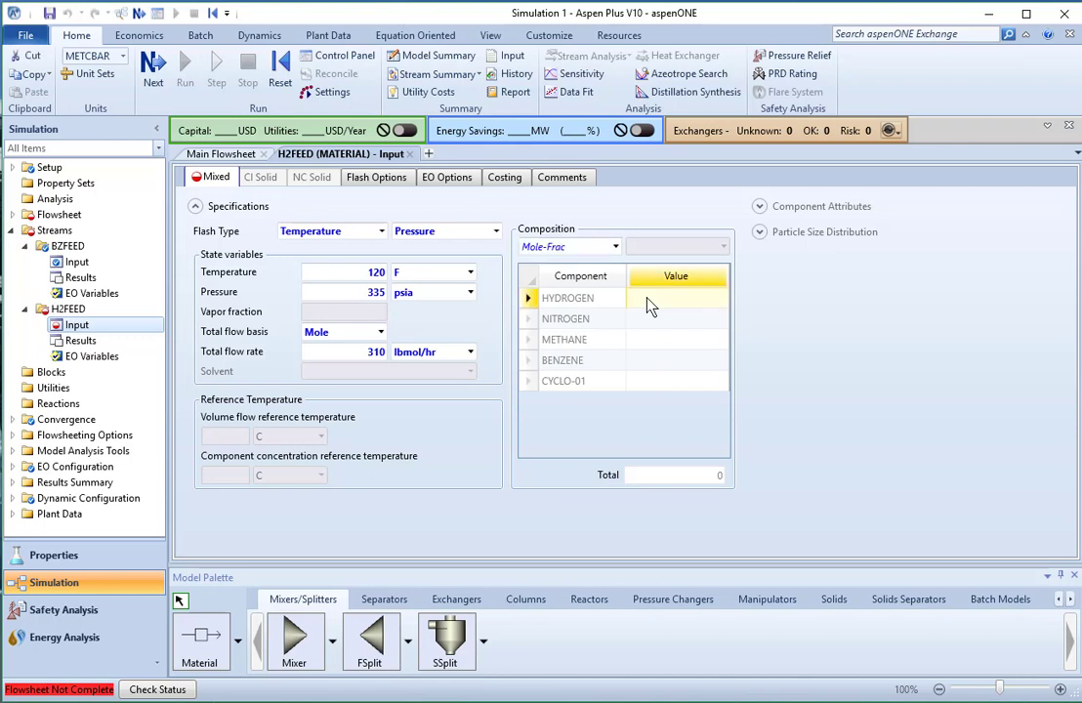
{"action": "type", "text": ".975"}
{"action": "left_click", "coordinate": [672, 322]}
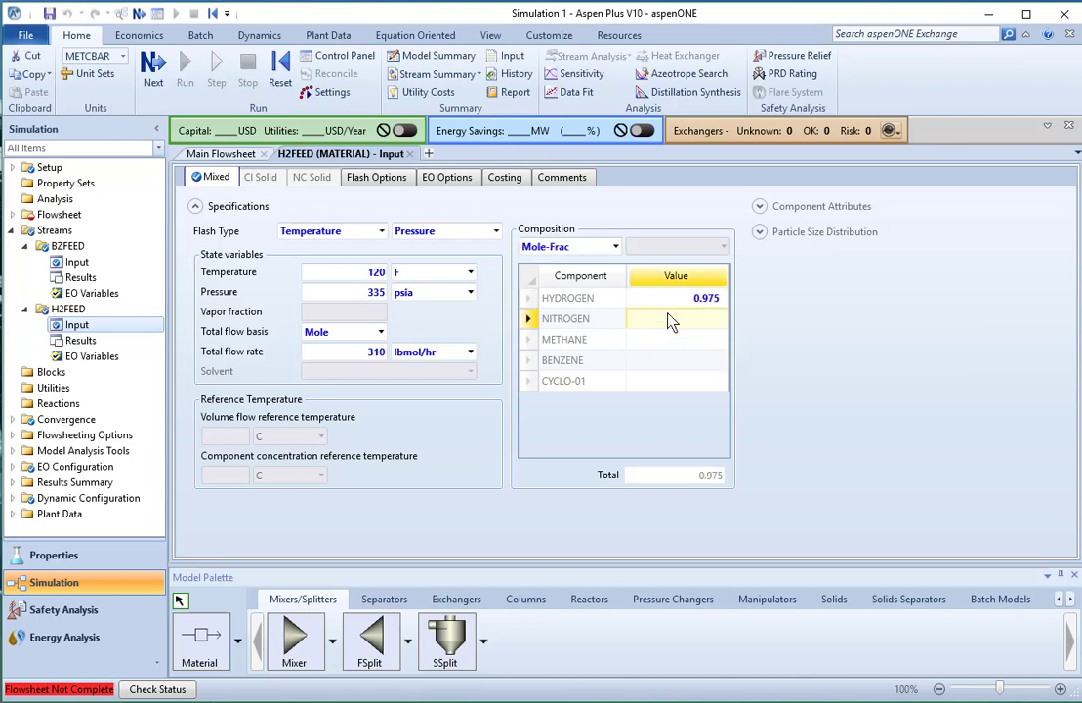
{"action": "type", "text": ".002"}
{"action": "key", "text": "BackSpace"}
{"action": "type", "text": "5"}
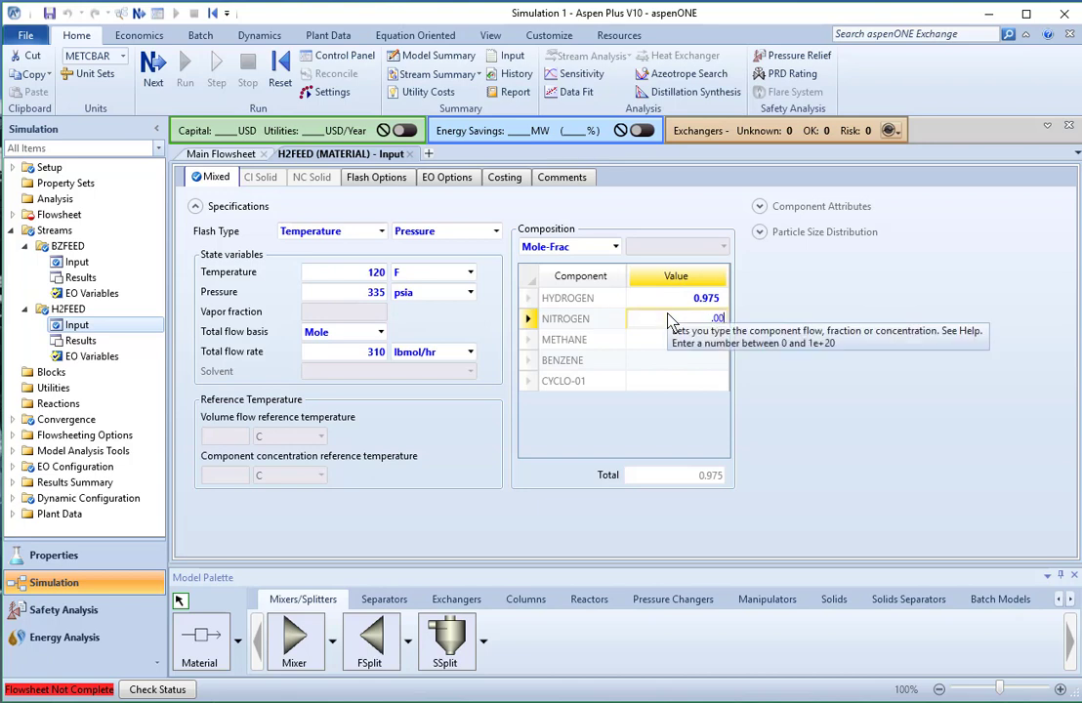
{"action": "key", "text": "Return"}
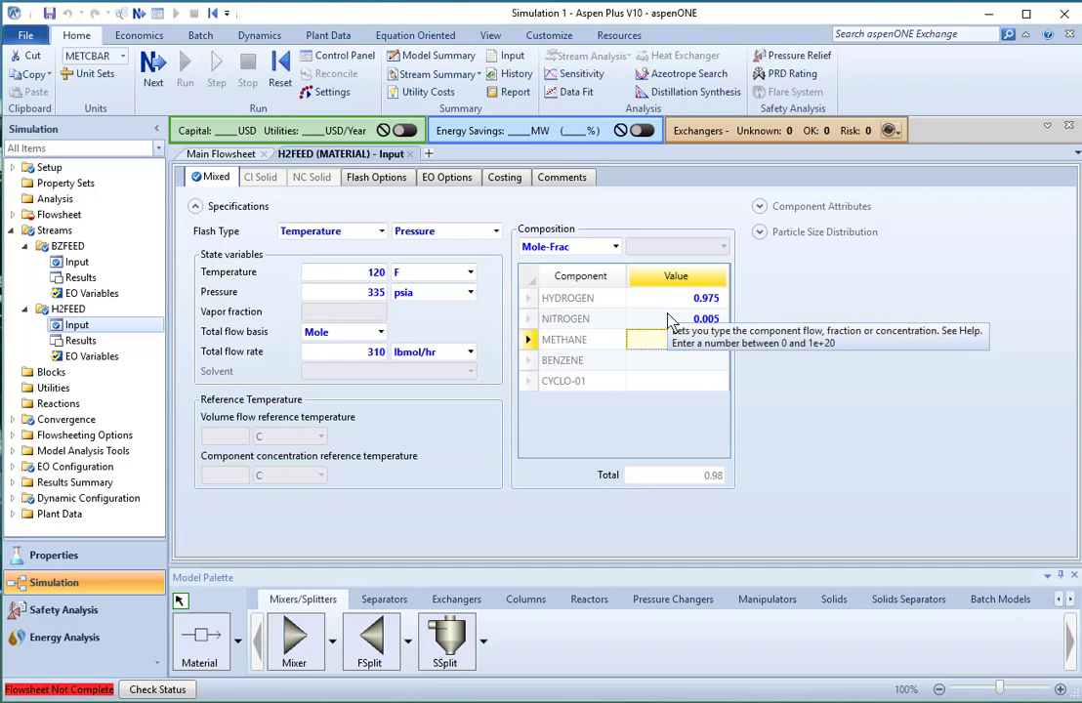
{"action": "type", "text": ".02"}
{"action": "key", "text": "Return"}
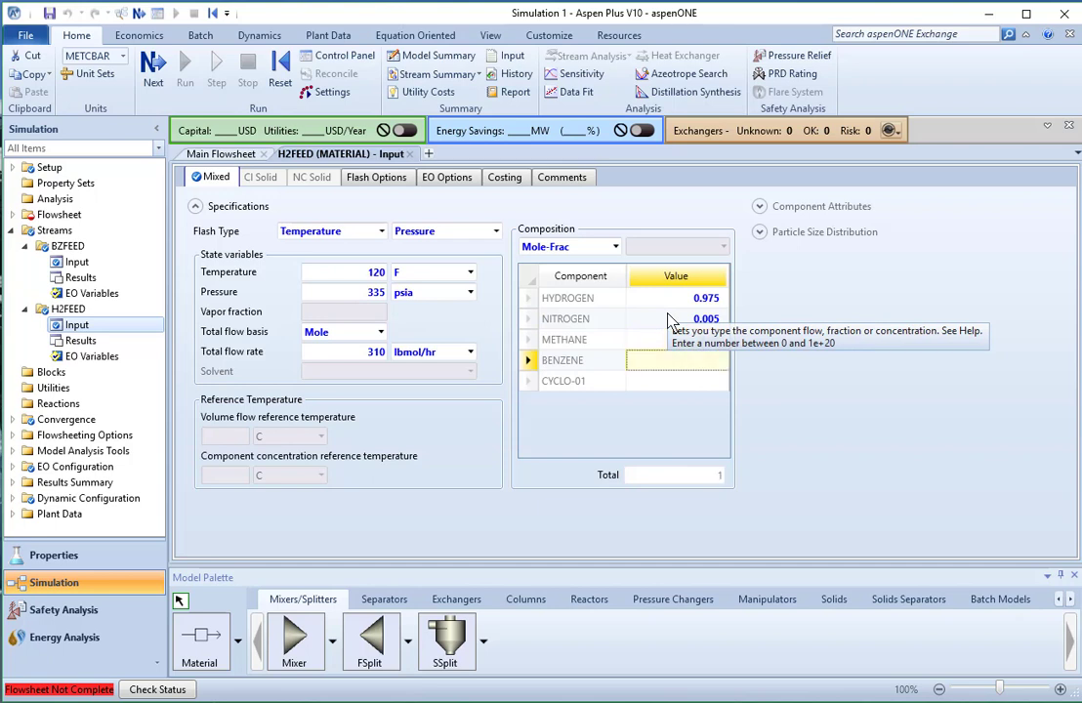
{"action": "left_click", "coordinate": [653, 418]}
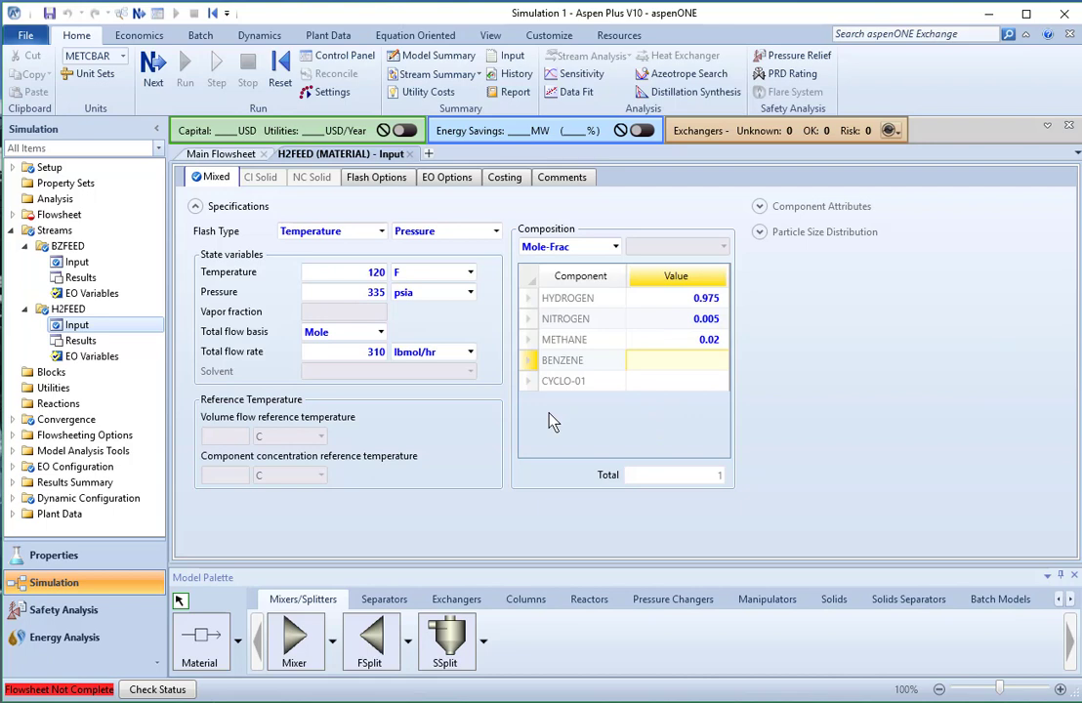
Return to the main flowsheet and place a Heater block downstream of the H2FEED and BZFEED streams.
{"action": "left_click", "coordinate": [56, 215]}
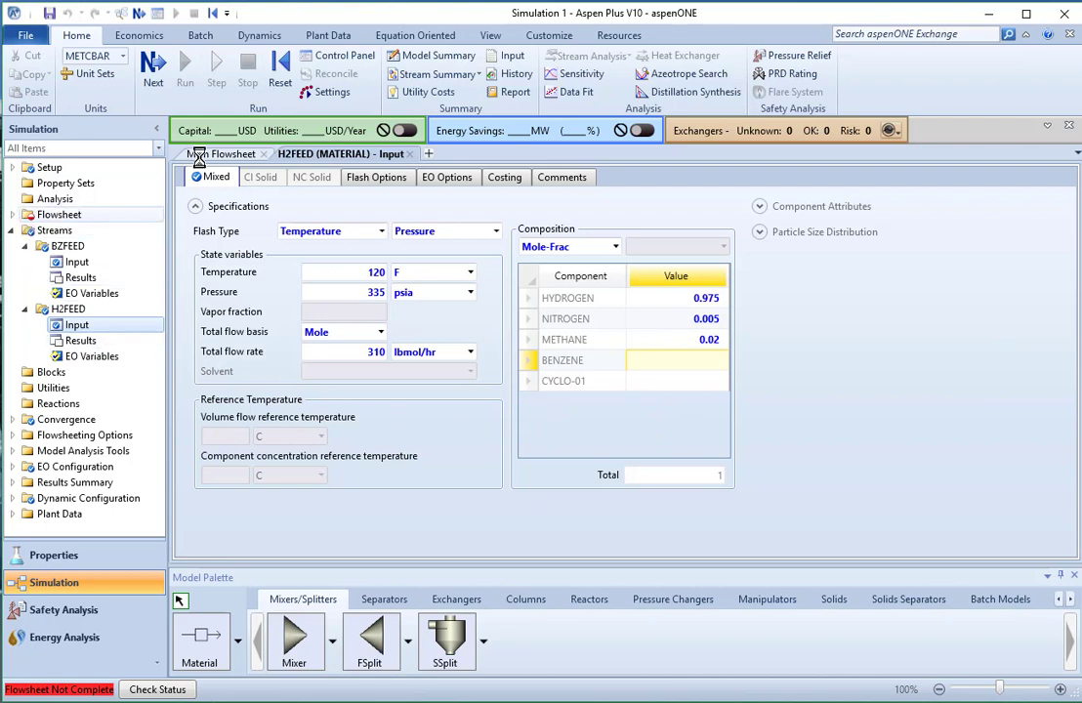
{"action": "left_click", "coordinate": [223, 154]}
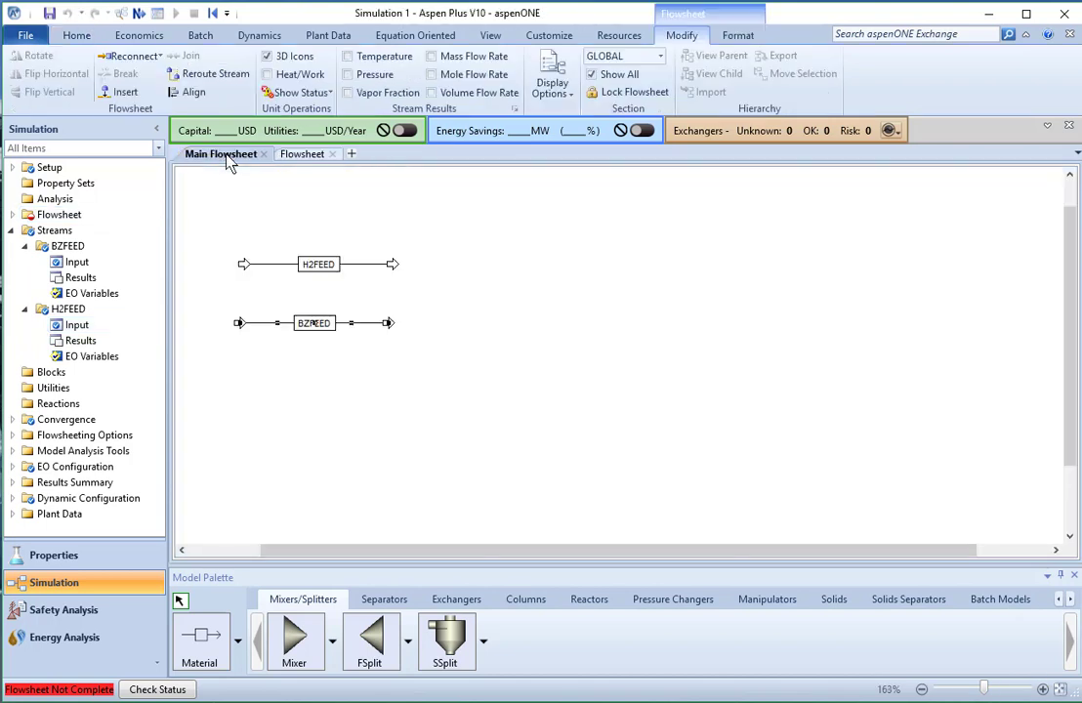
{"action": "left_click", "coordinate": [493, 369]}
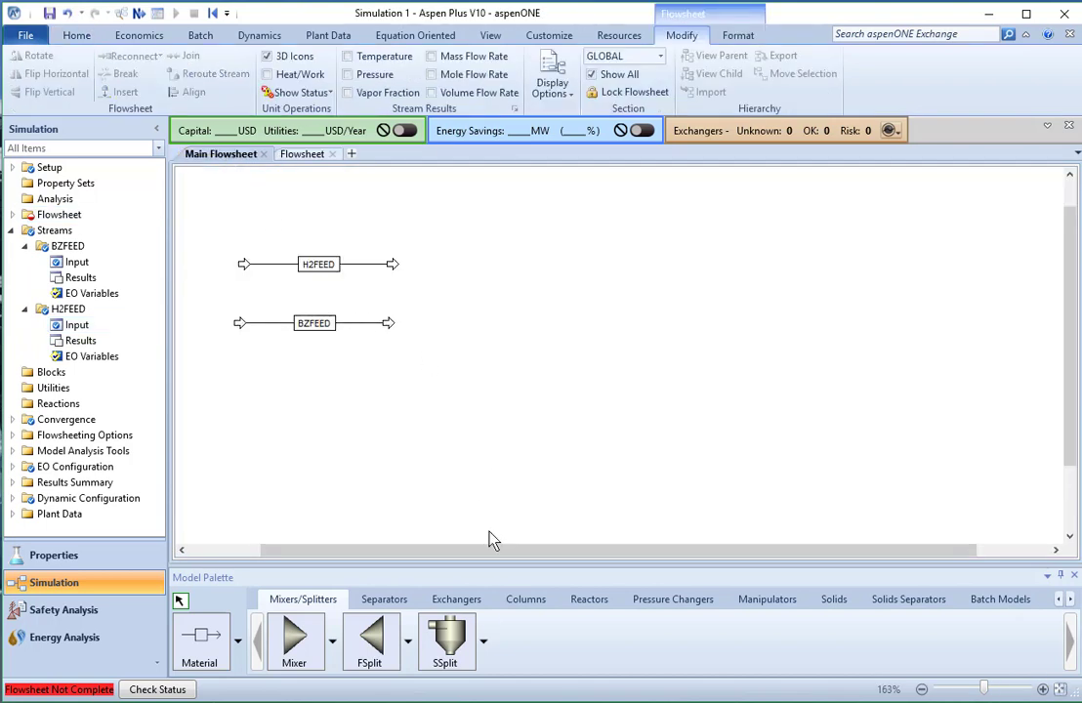
{"action": "left_click", "coordinate": [472, 600]}
{"action": "left_click", "coordinate": [296, 640]}
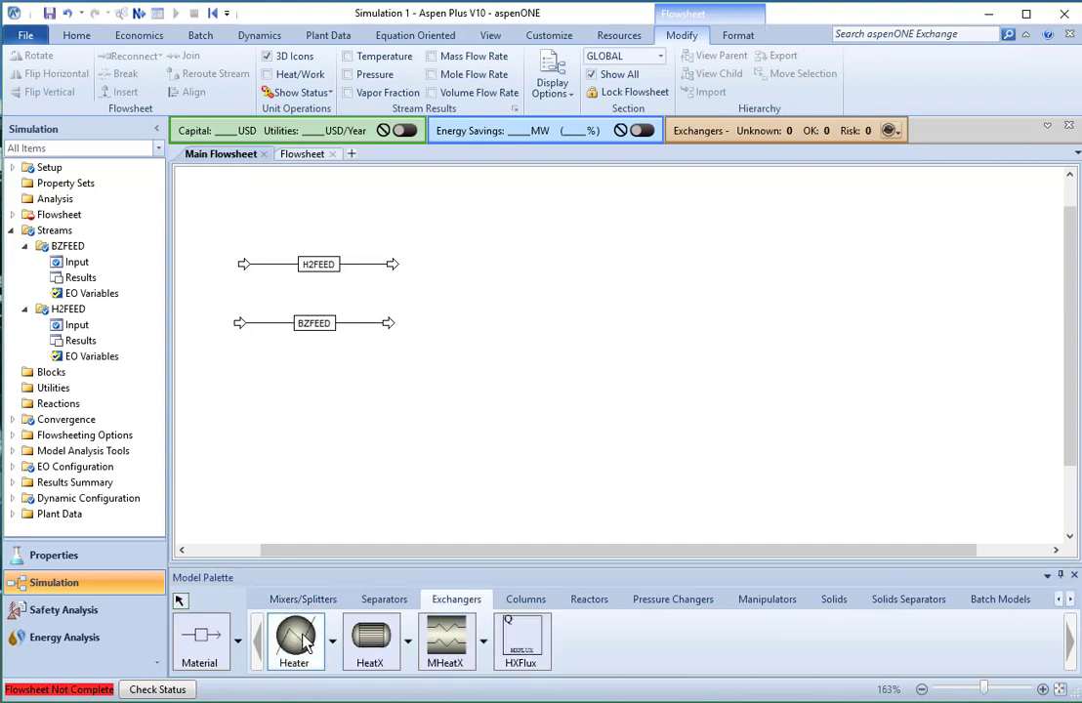
{"action": "left_click", "coordinate": [455, 279]}
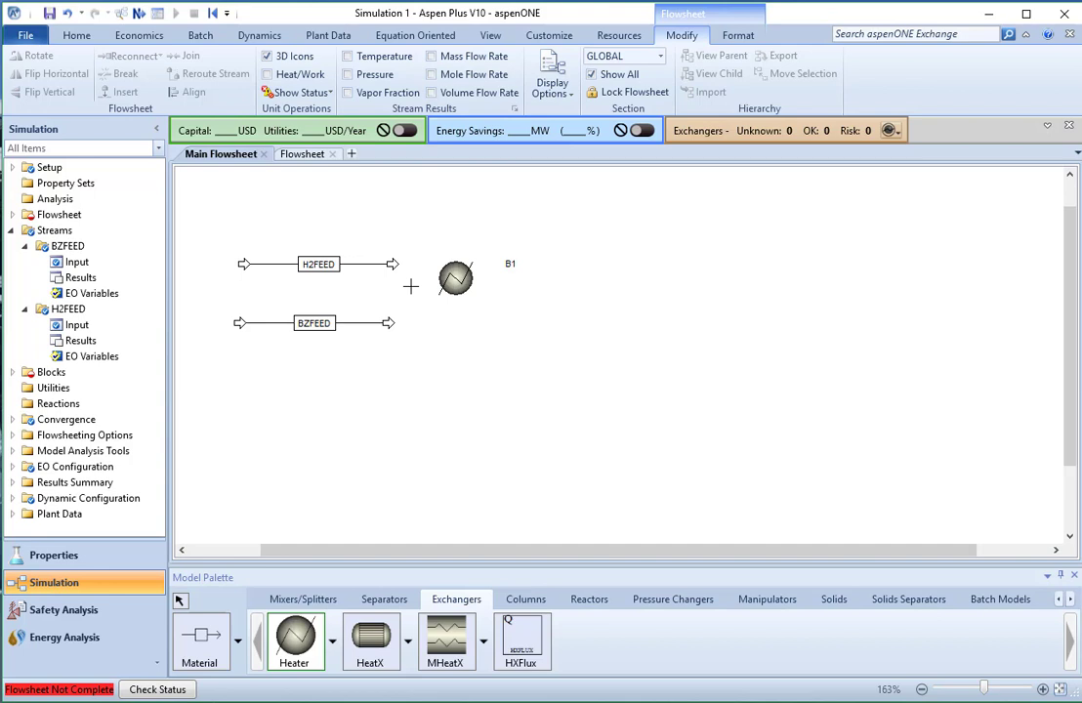
Reconnect the destination of the H2FEED stream to the heater's feed inlet.
{"action": "left_click", "coordinate": [317, 264]}
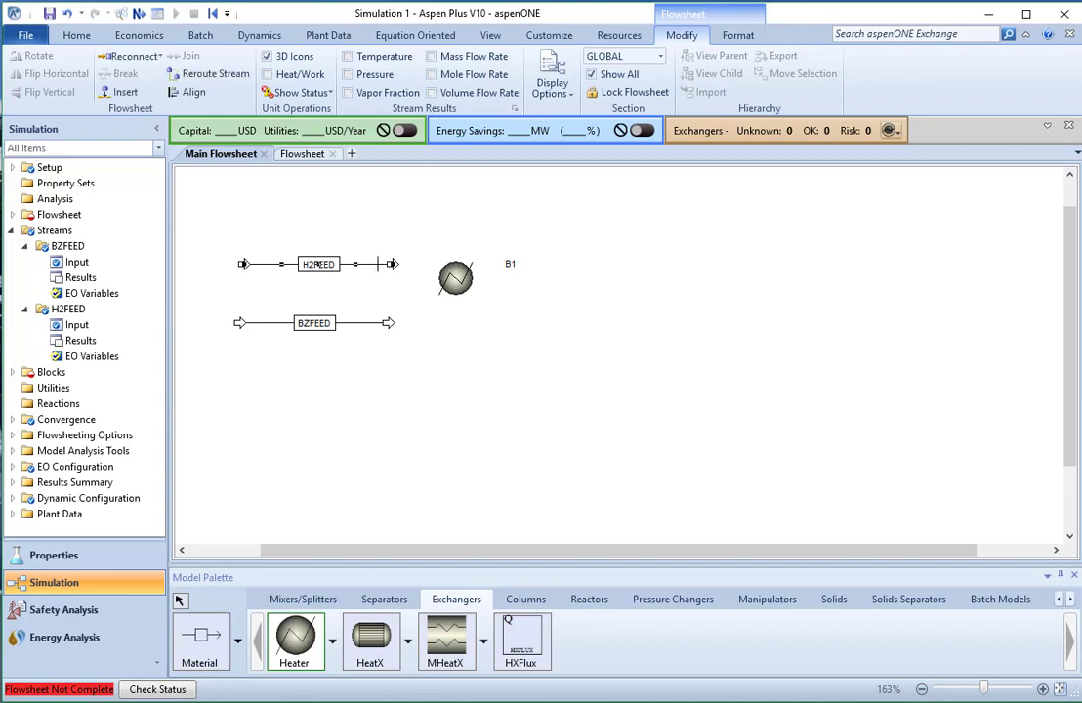
{"action": "right_click", "coordinate": [377, 264]}
{"action": "mouse_move", "coordinate": [535, 523]}
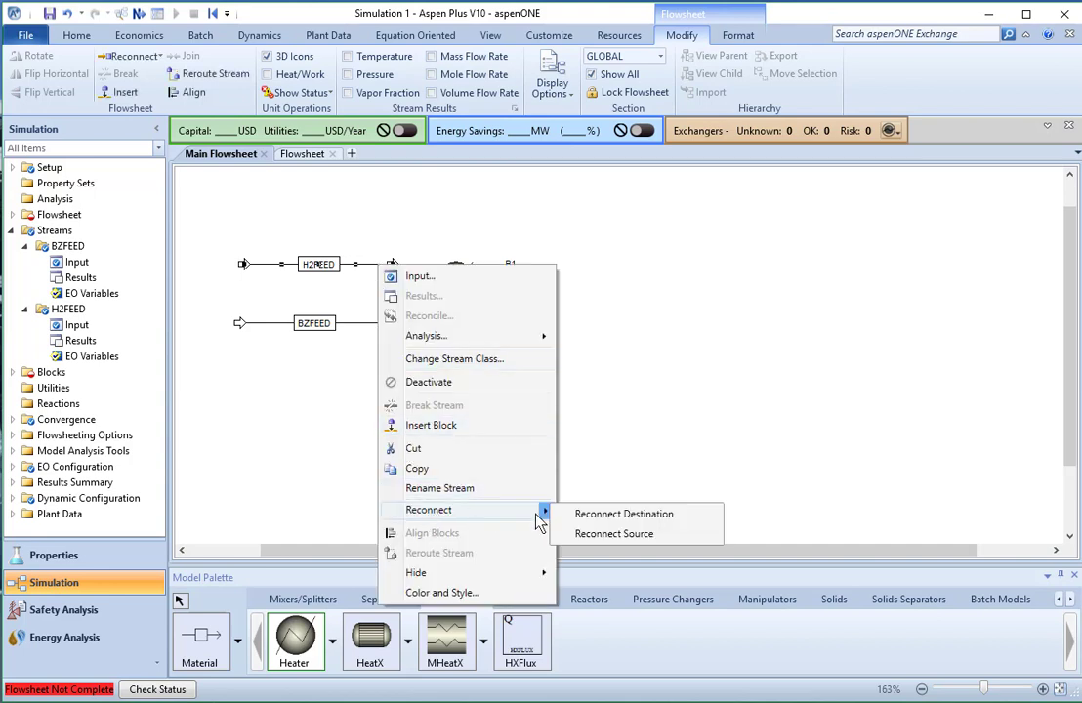
{"action": "left_click", "coordinate": [586, 518]}
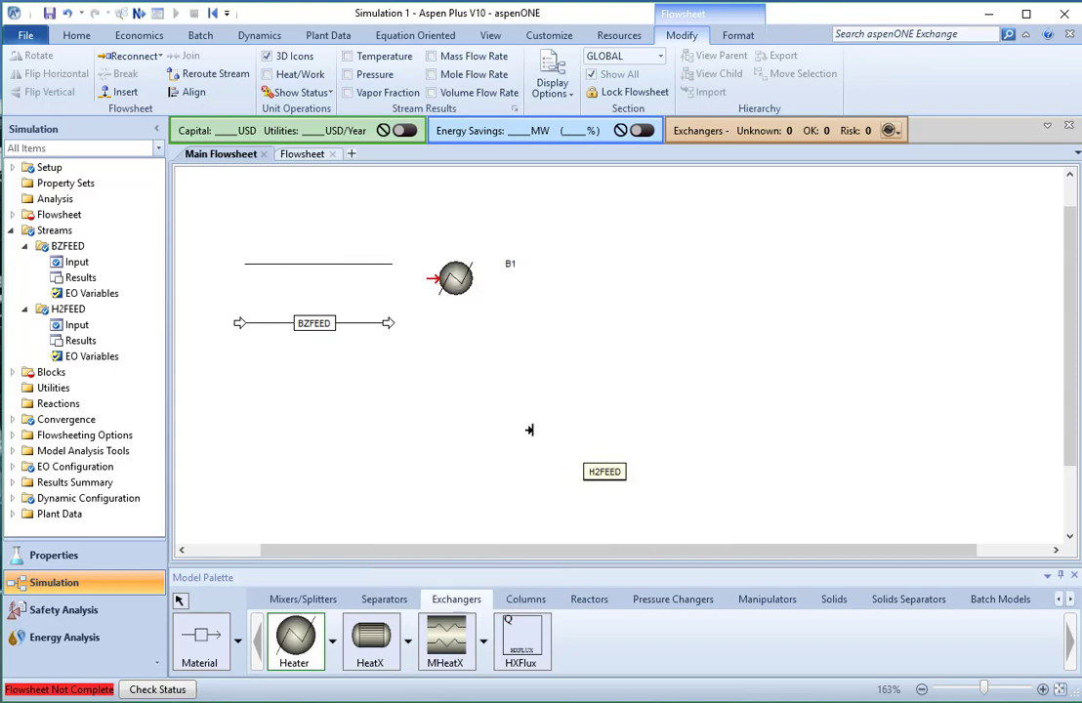
{"action": "left_click", "coordinate": [434, 280]}
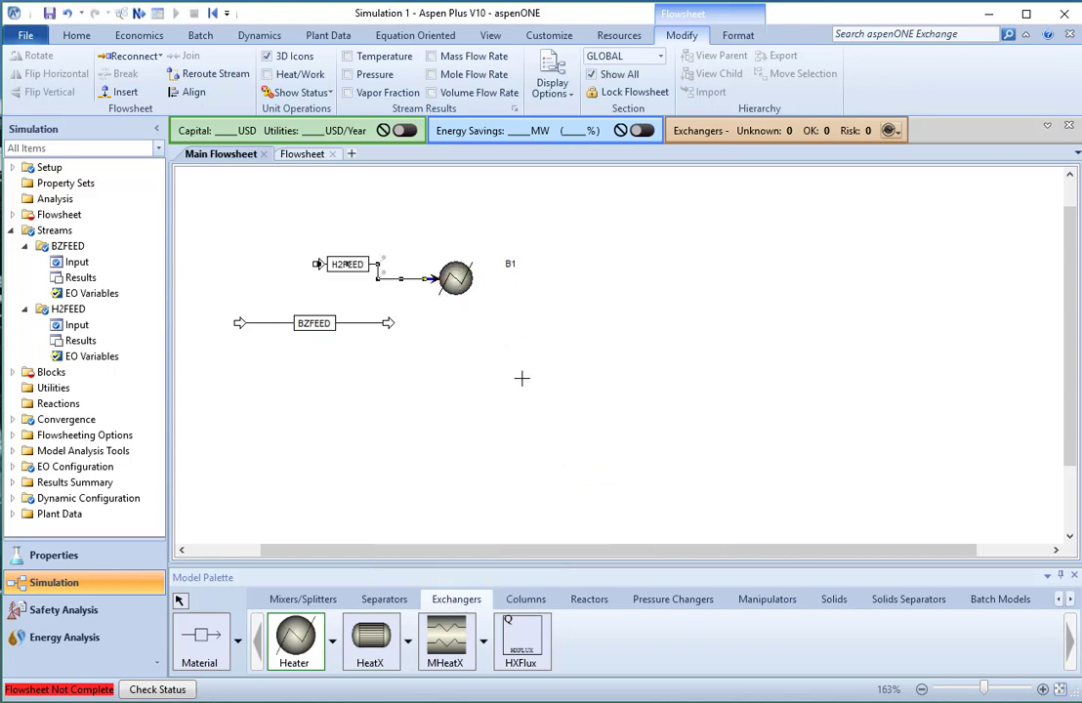
Reconnect the destination of the BZFEED stream to the same heater inlet and end block placement.
{"action": "right_click", "coordinate": [330, 325]}
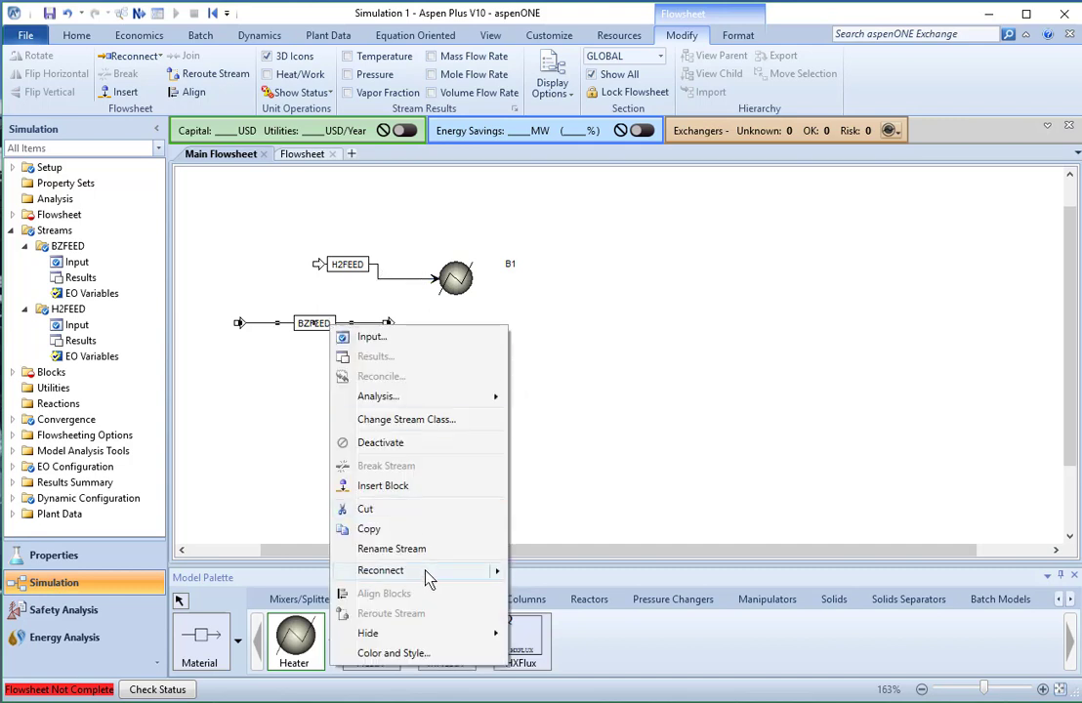
{"action": "mouse_move", "coordinate": [427, 574]}
{"action": "left_click", "coordinate": [564, 601]}
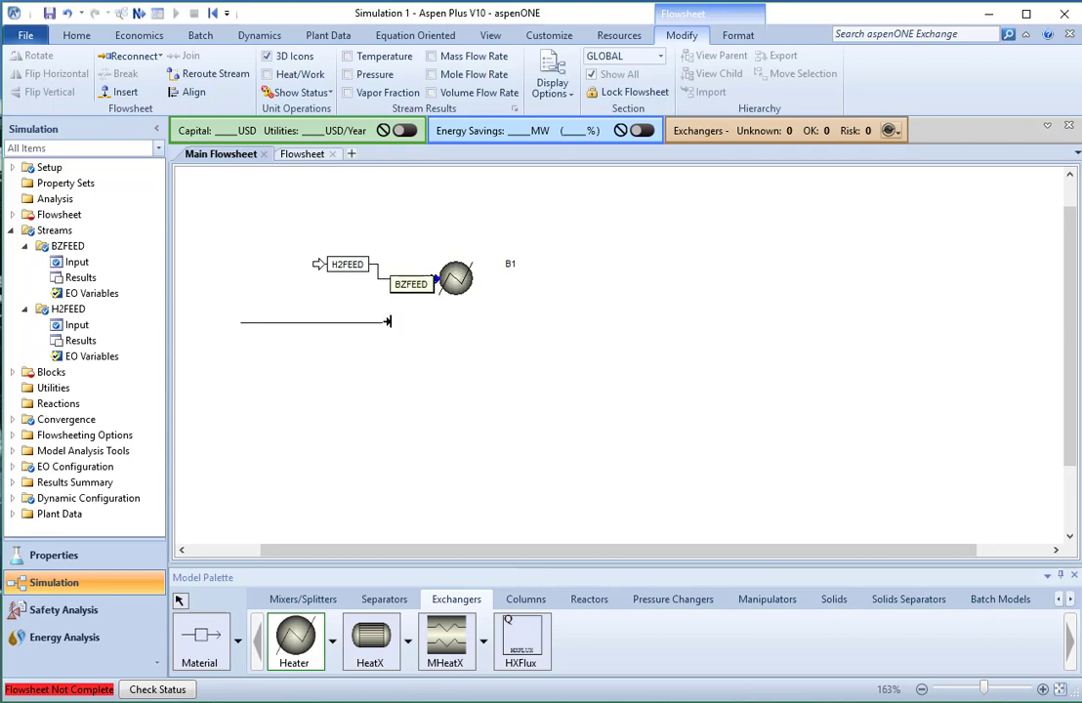
{"action": "left_click", "coordinate": [431, 283]}
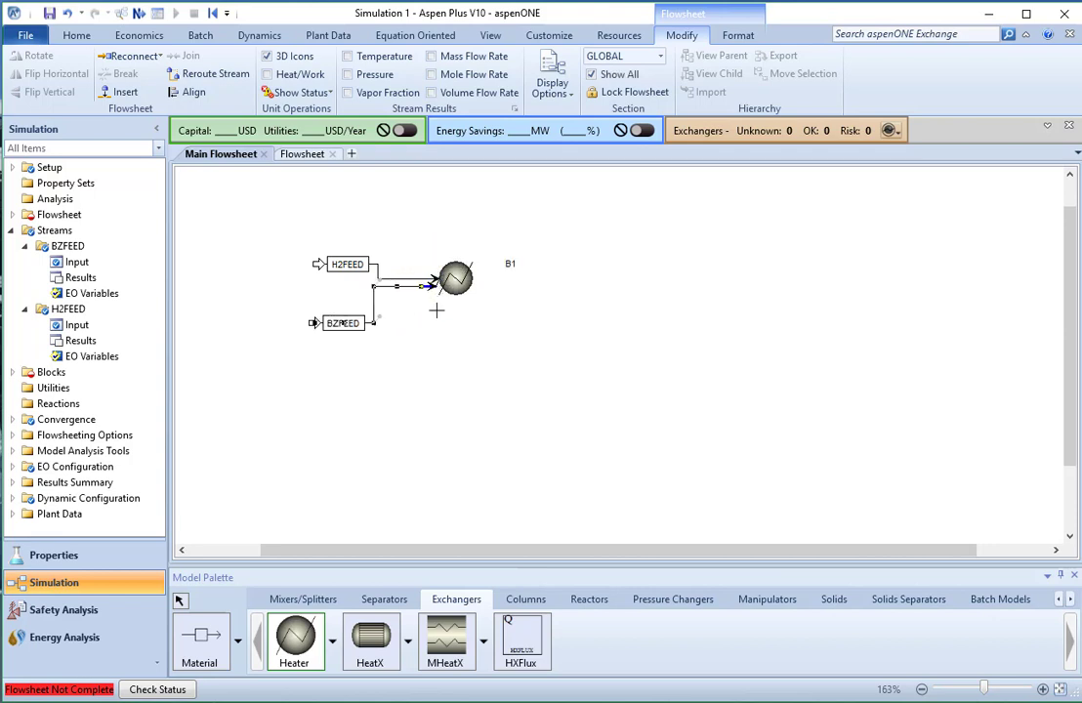
{"action": "left_click", "coordinate": [584, 390]}
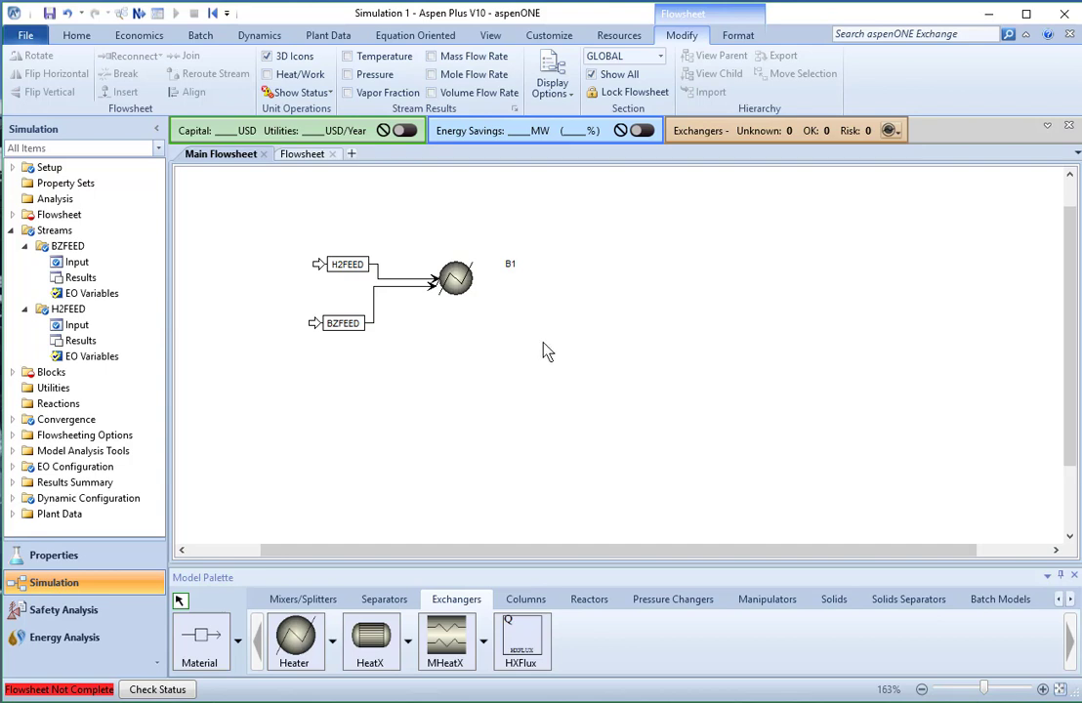
Rename the heater block B1 as PREHEAT.
{"action": "right_click", "coordinate": [512, 270]}
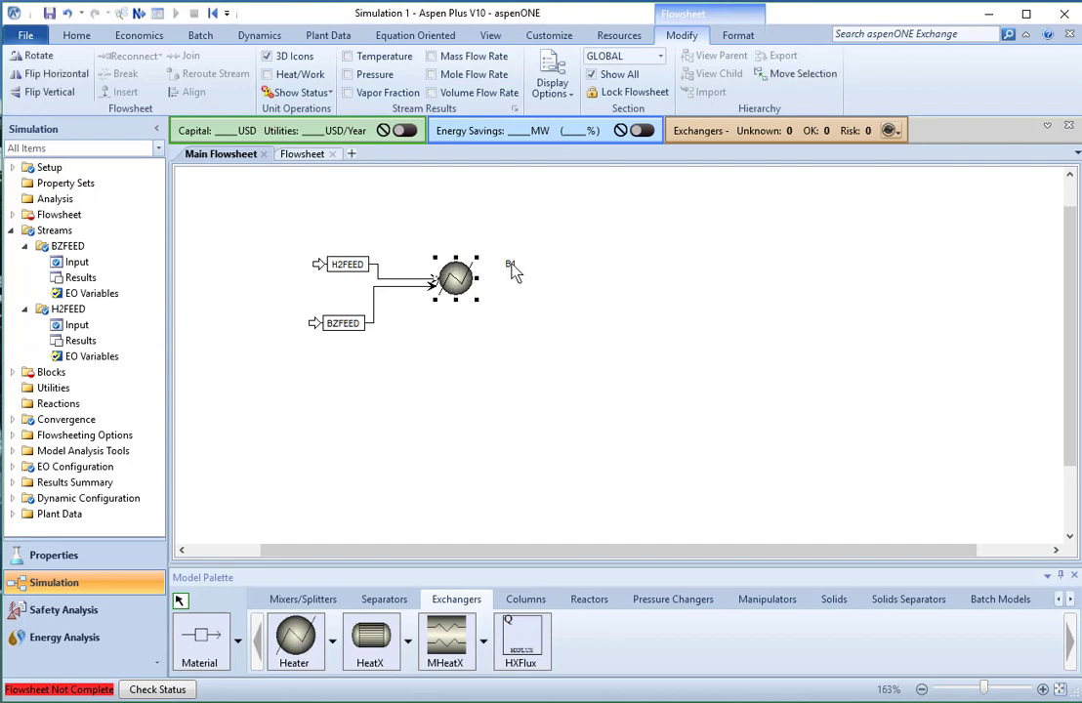
{"action": "left_click", "coordinate": [561, 512]}
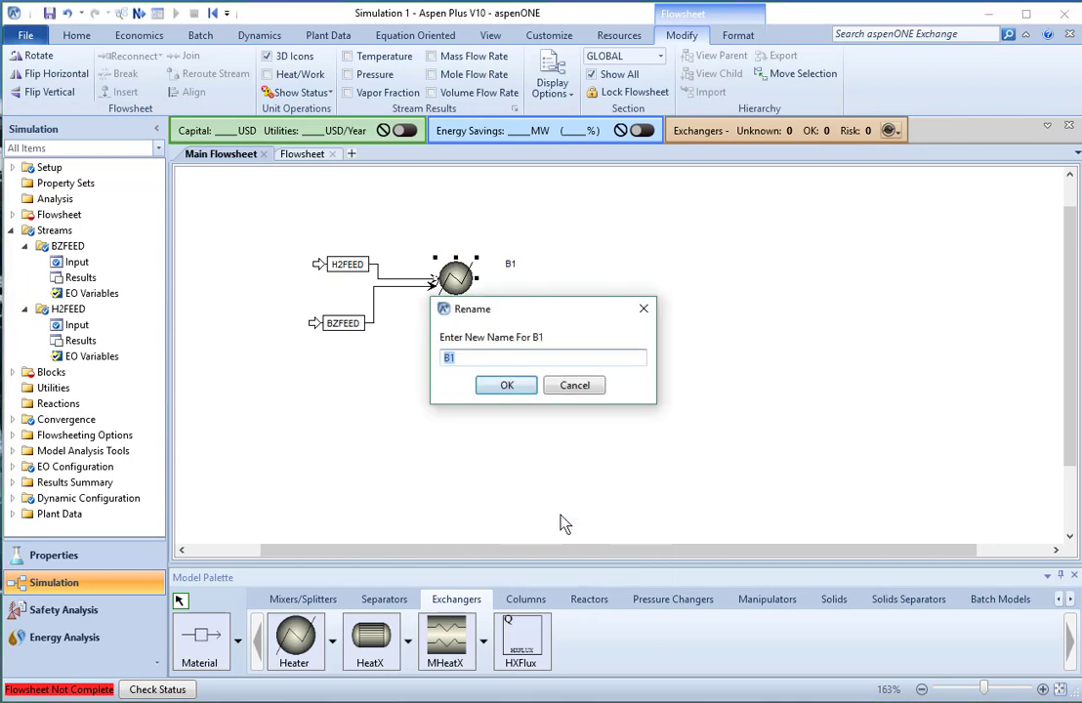
{"action": "type", "text": "PREHEAT"}
{"action": "key", "text": "Return"}
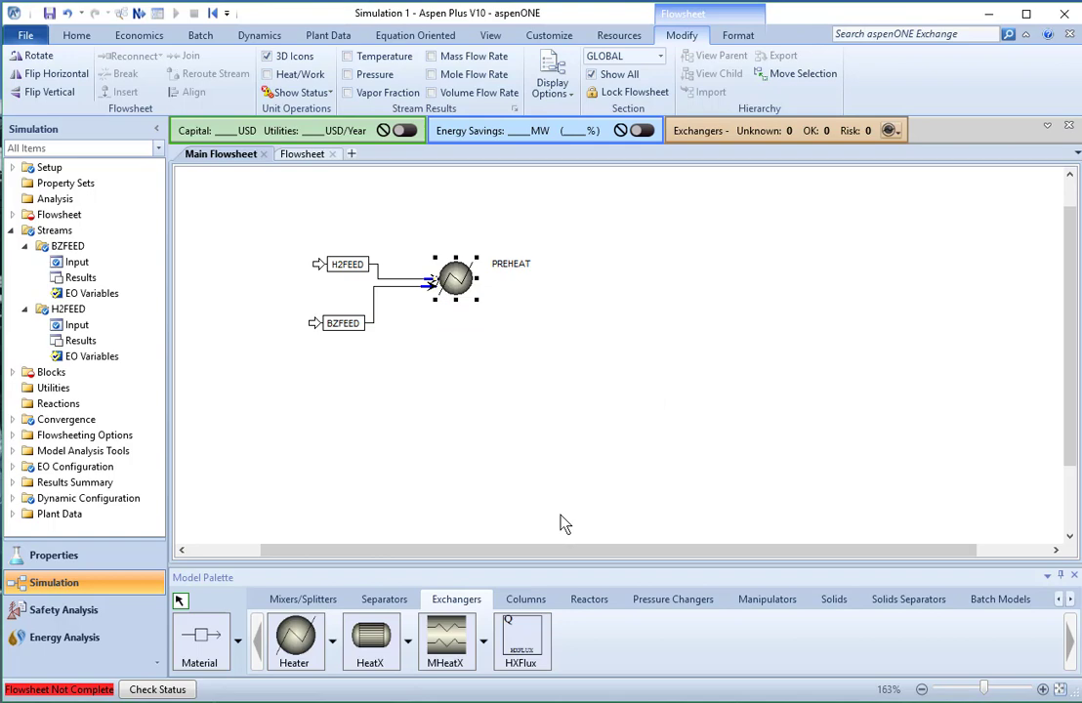
Open the specifications of the PREHEAT block and set its temperature to 300 F.
{"action": "double_click", "coordinate": [450, 278]}
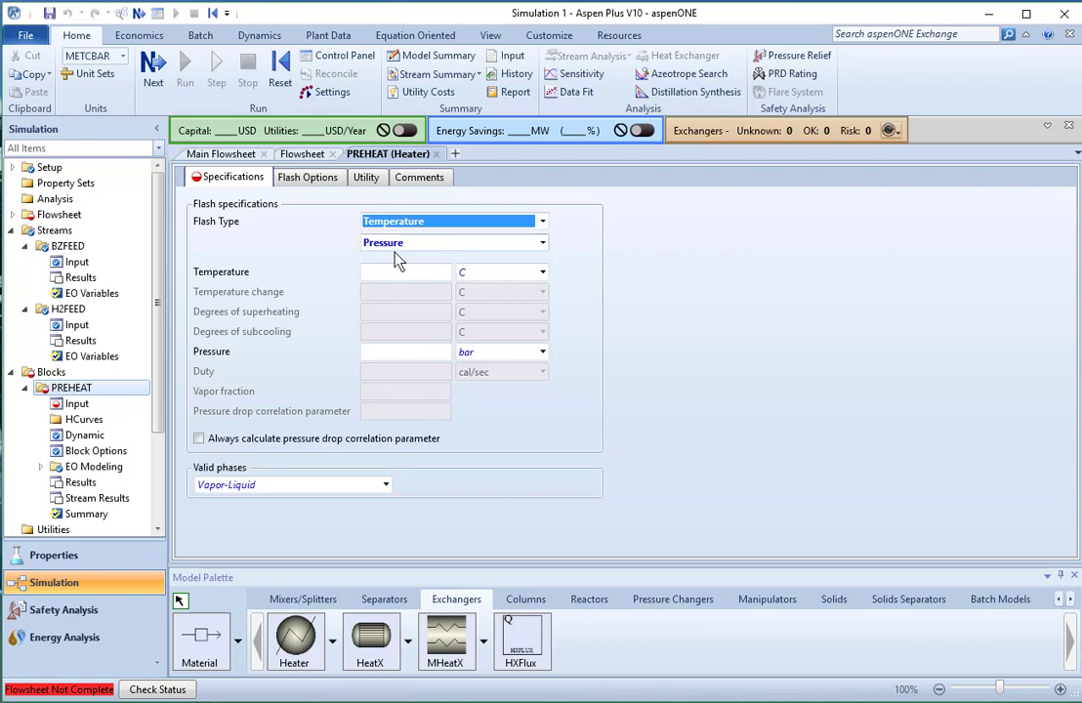
{"action": "left_click", "coordinate": [379, 273]}
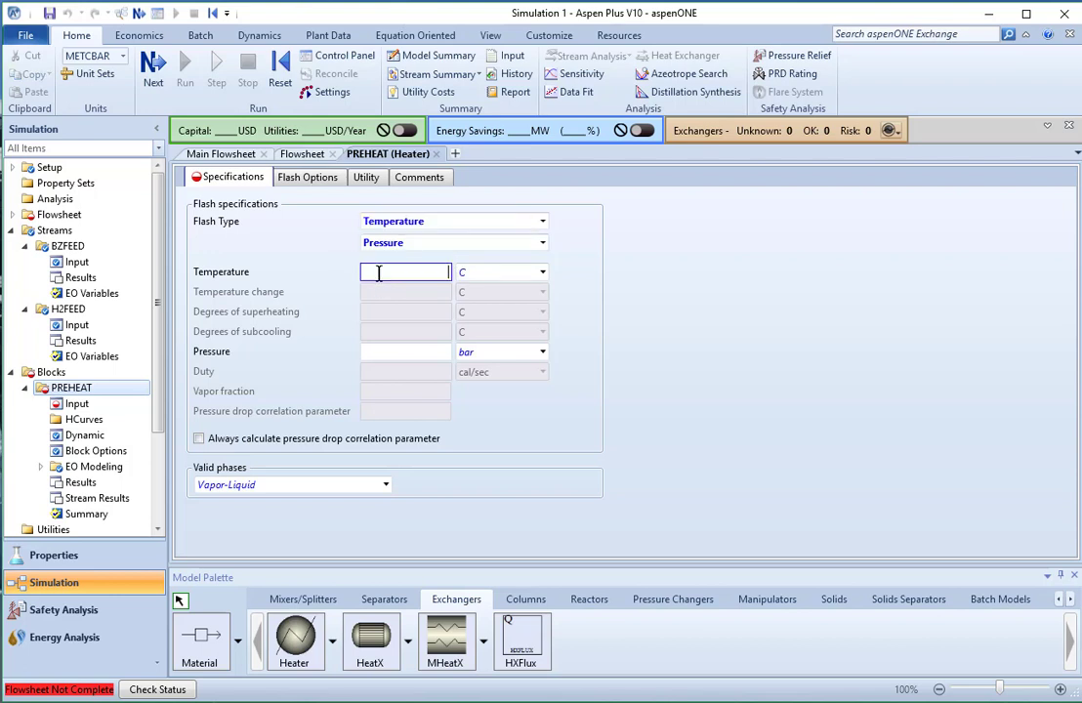
{"action": "type", "text": "300"}
{"action": "left_click", "coordinate": [543, 274]}
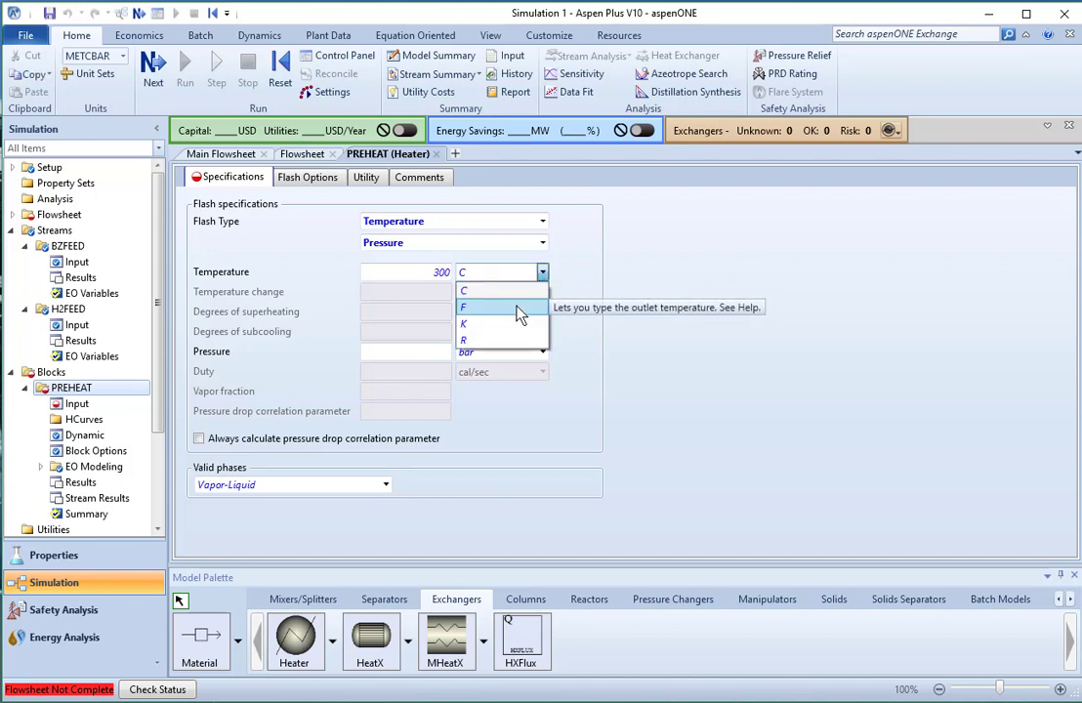
{"action": "left_click", "coordinate": [520, 309]}
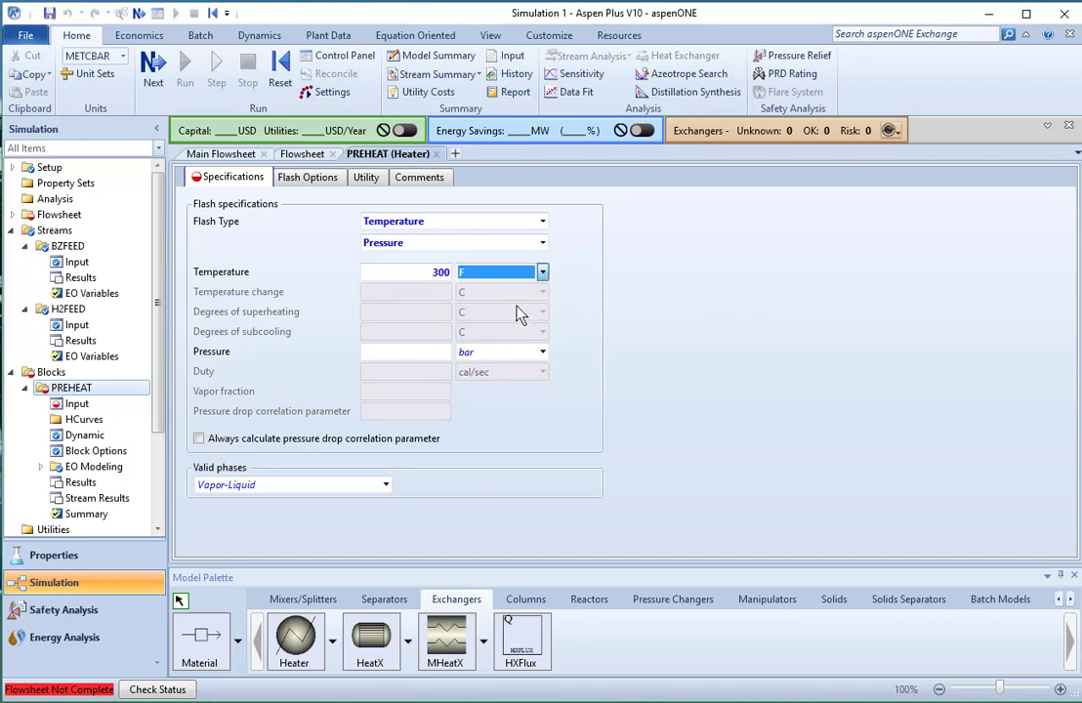
Set the pressure of the PREHEAT block to 330 psia.
{"action": "left_click", "coordinate": [427, 351]}
{"action": "type", "text": "33"}
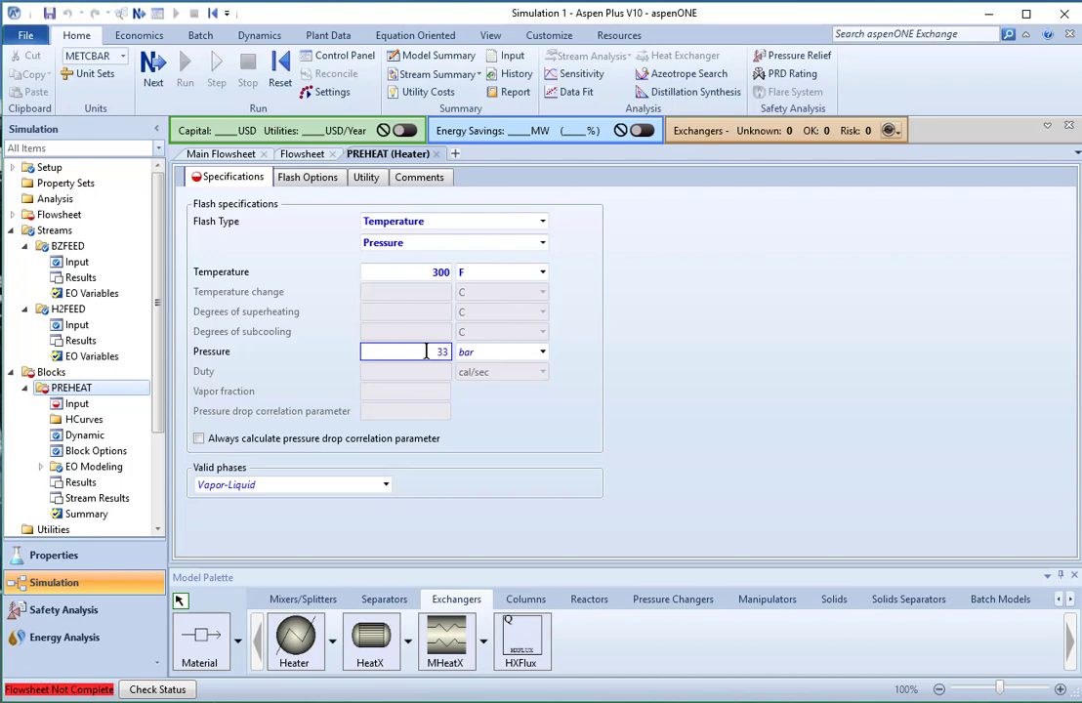
{"action": "type", "text": "0"}
{"action": "left_click", "coordinate": [542, 352]}
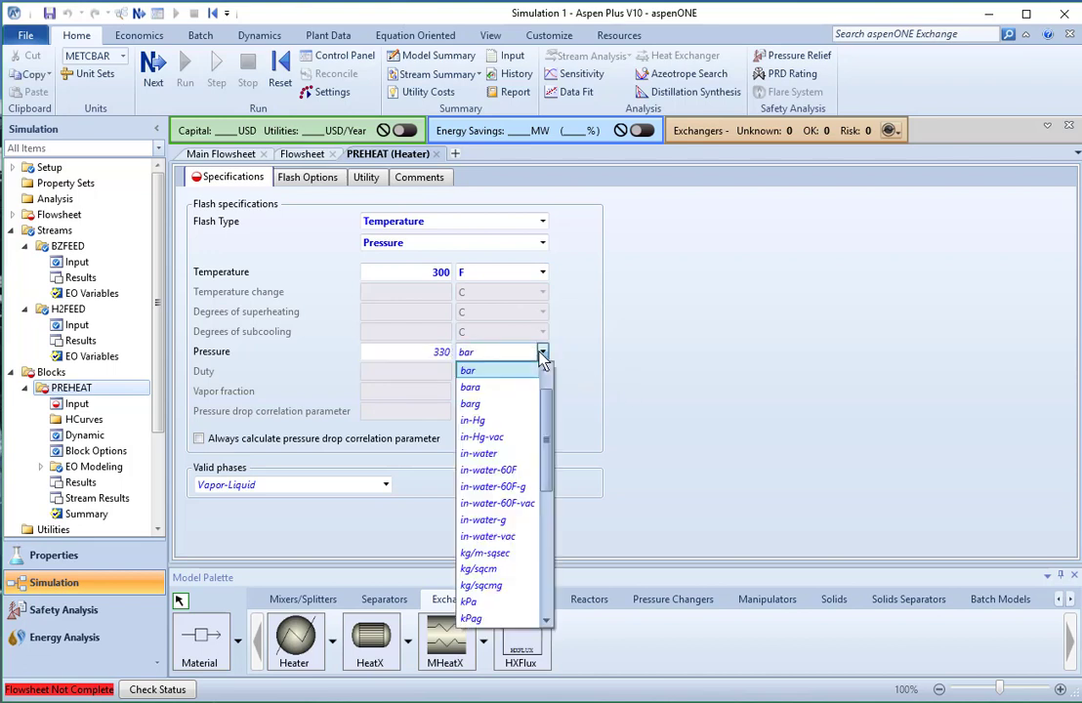
{"action": "scroll", "coordinate": [505, 586], "scroll_direction": "down", "scroll_amount": 6}
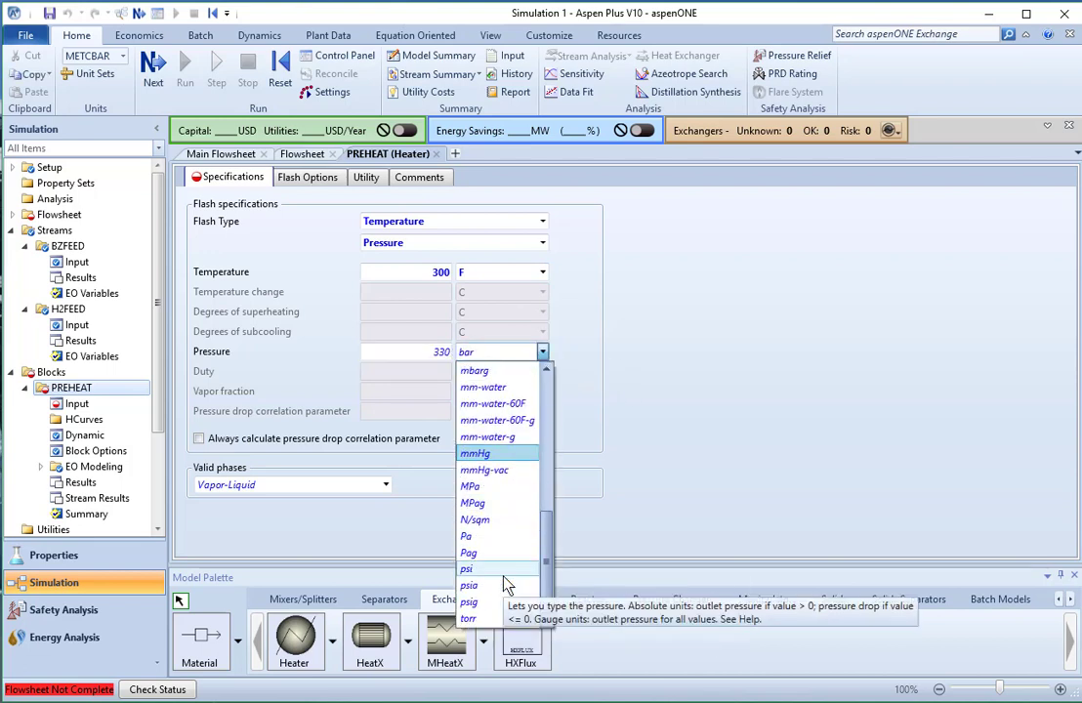
{"action": "left_click", "coordinate": [498, 586]}
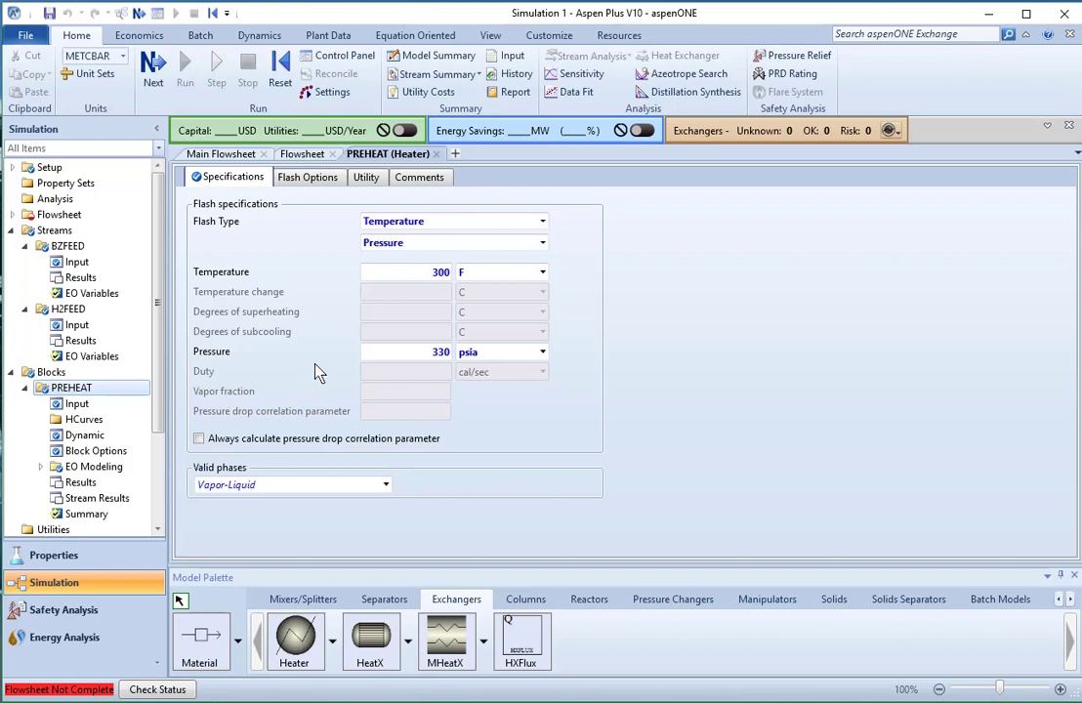
Add a material stream leaving the PREHEAT heater's outlet on the main flowsheet, ending a short distance beyond the block.
{"action": "left_click", "coordinate": [231, 154]}
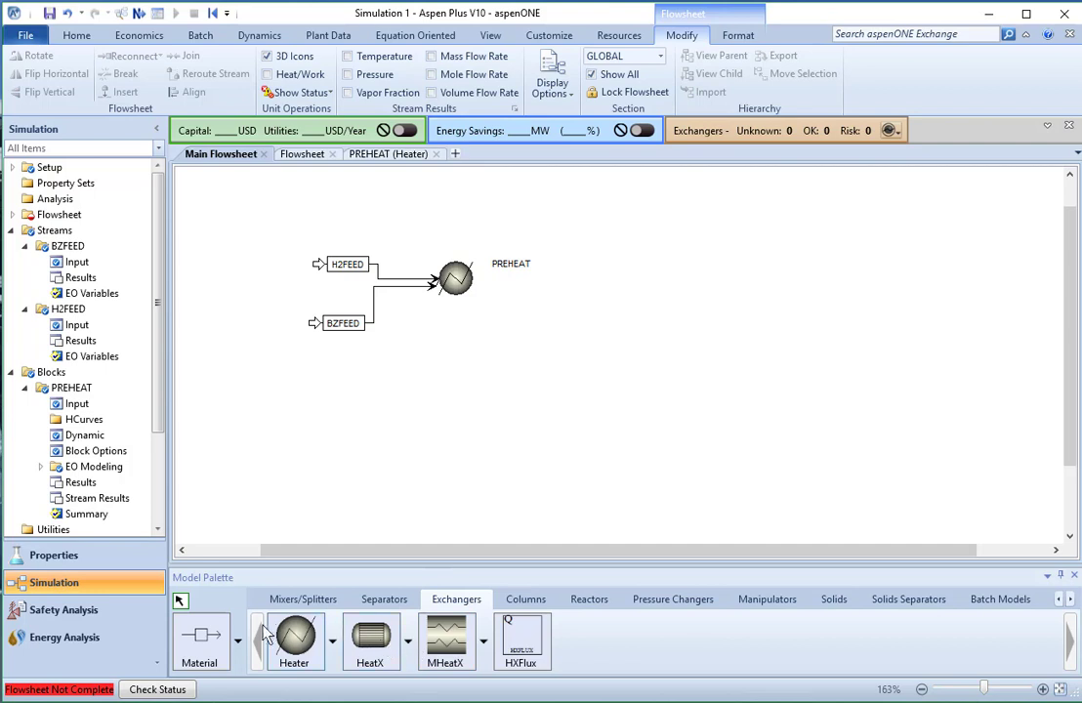
{"action": "left_click", "coordinate": [200, 639]}
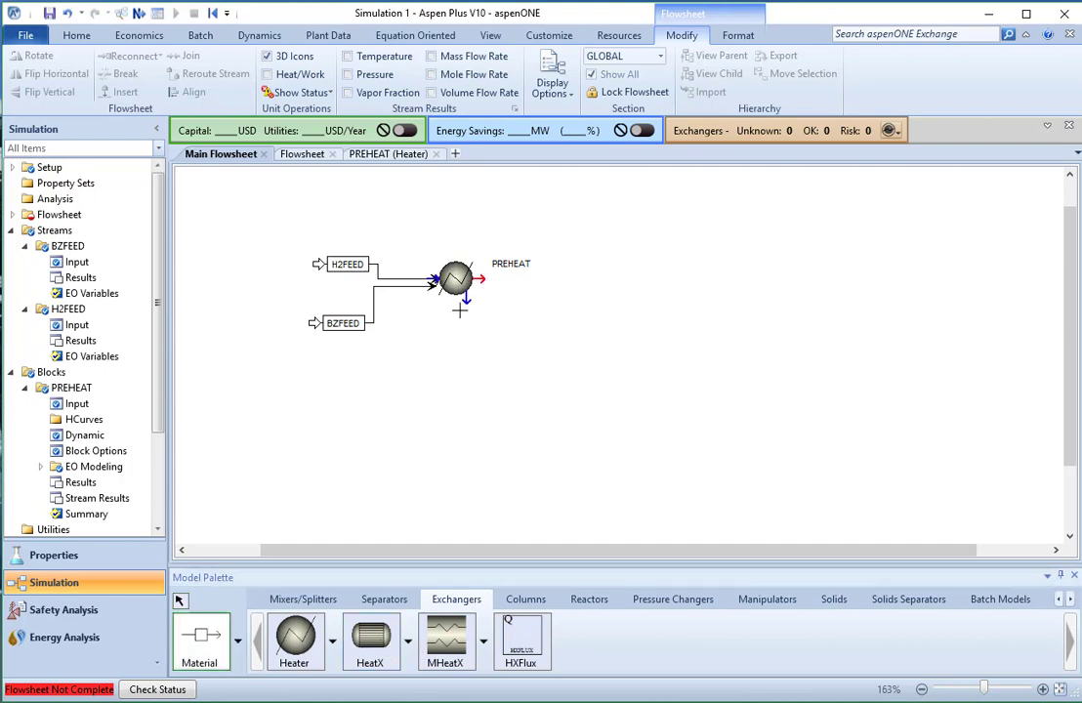
{"action": "left_click_drag", "start_coordinate": [482, 279], "coordinate": [565, 281]}
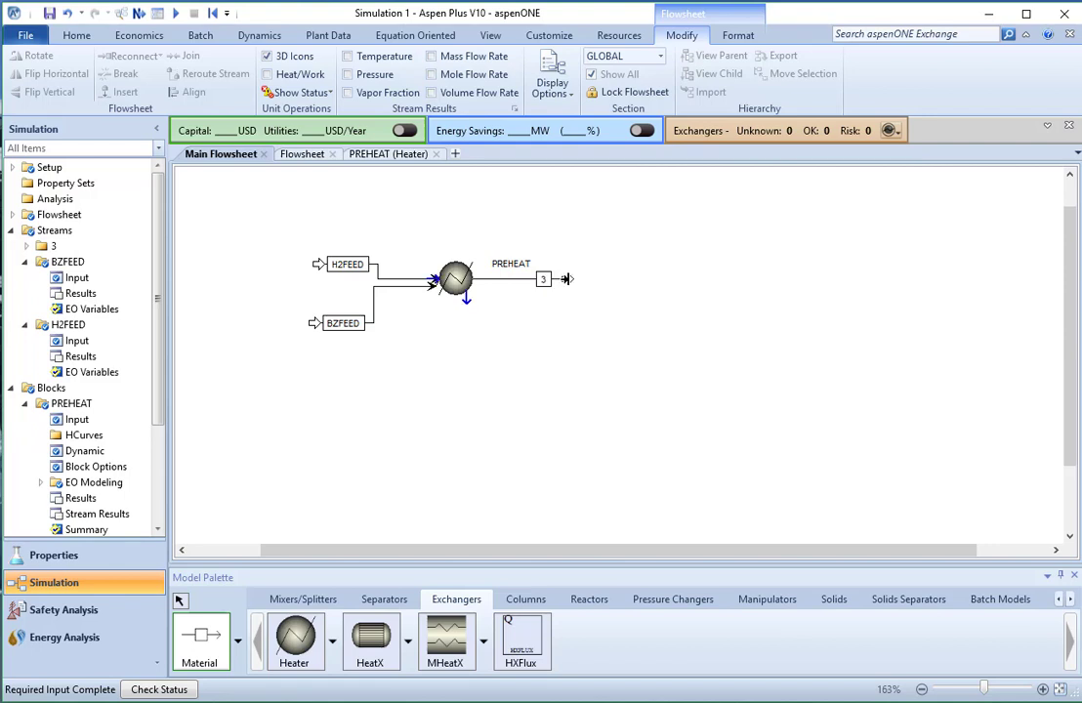
{"action": "left_click", "coordinate": [179, 601]}
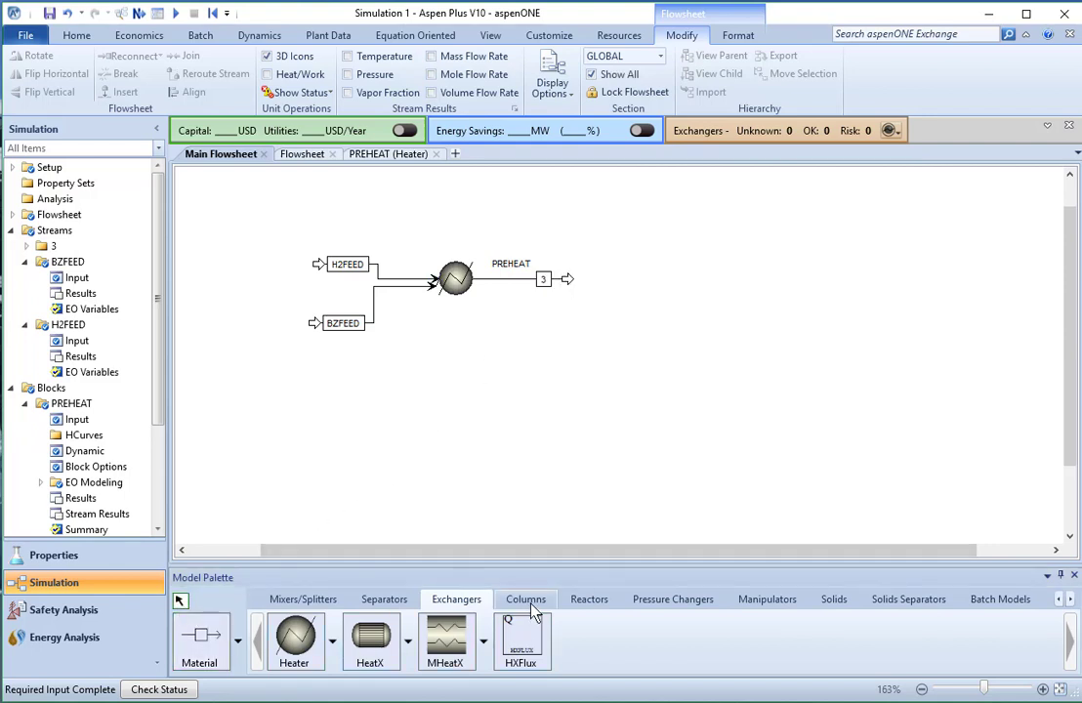
Place an RStoic reactor on the main flowsheet at the end of the PREHEAT outlet stream.
{"action": "left_click", "coordinate": [589, 604]}
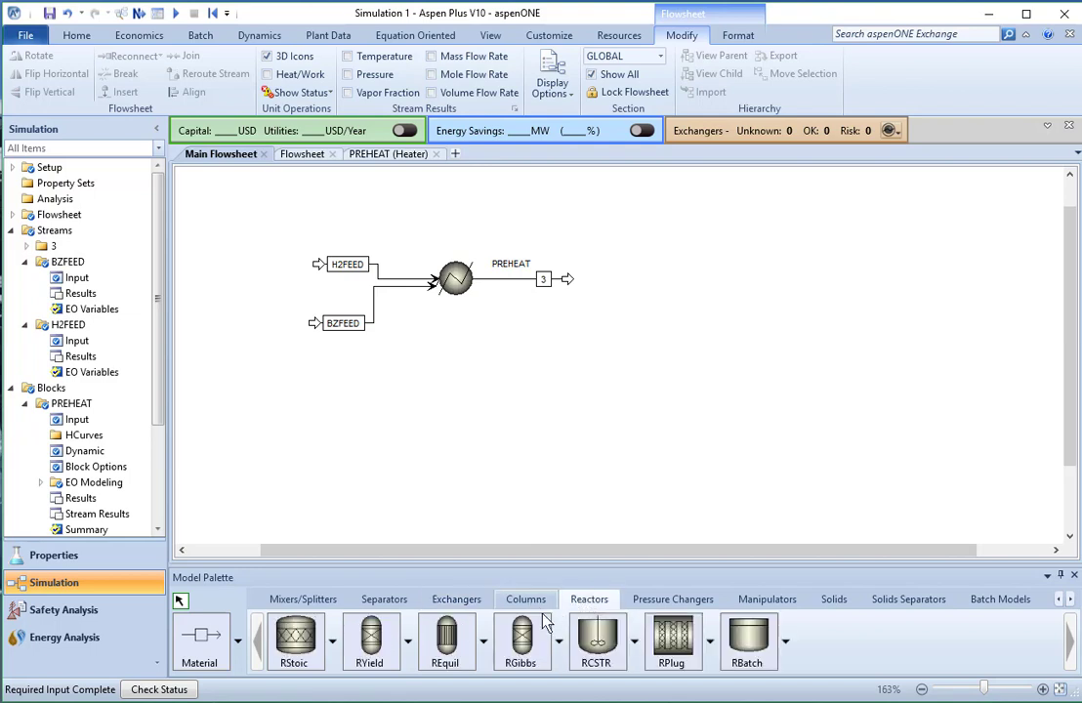
{"action": "left_click", "coordinate": [306, 652]}
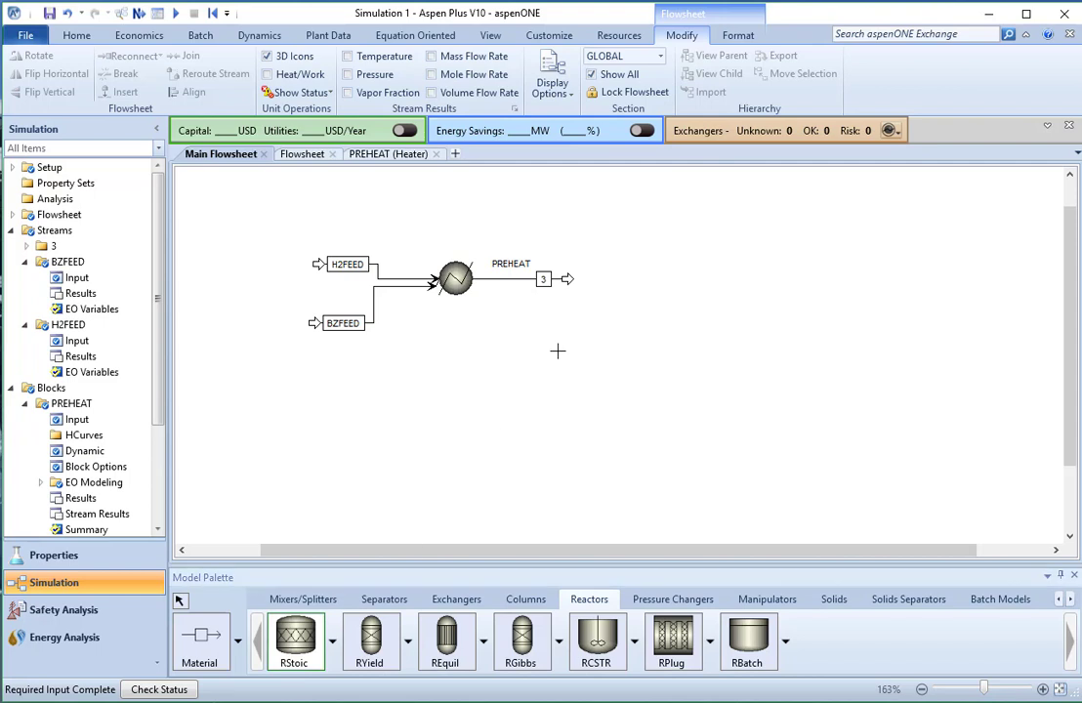
{"action": "left_click", "coordinate": [586, 278]}
{"action": "left_click", "coordinate": [597, 284]}
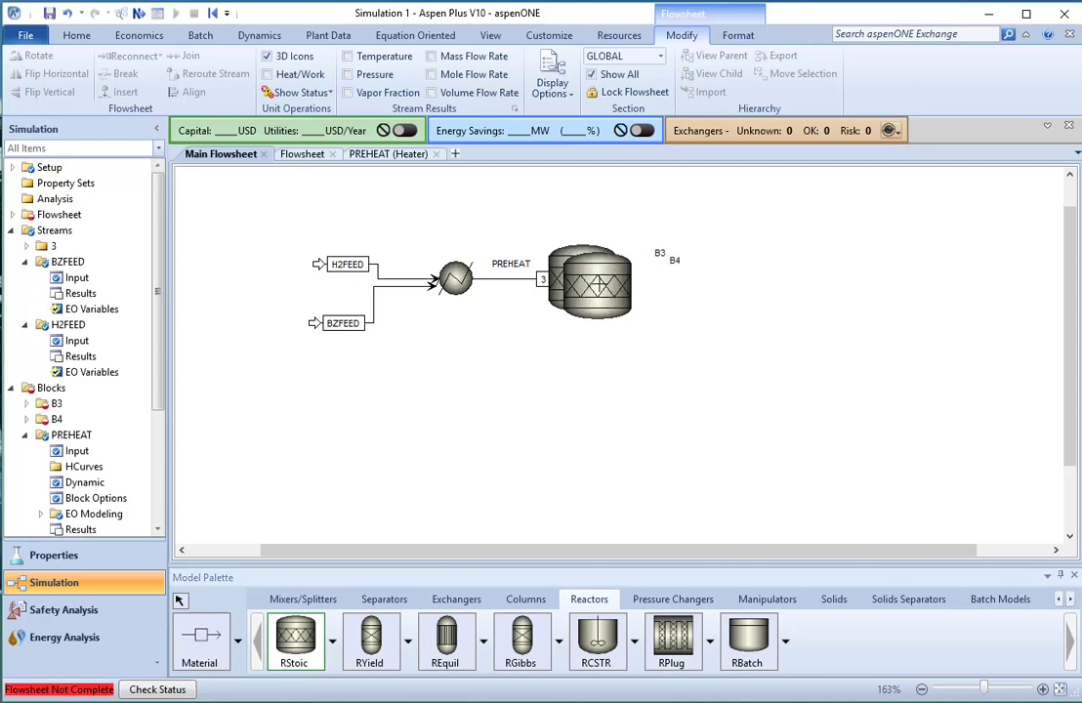
{"action": "left_click", "coordinate": [179, 601]}
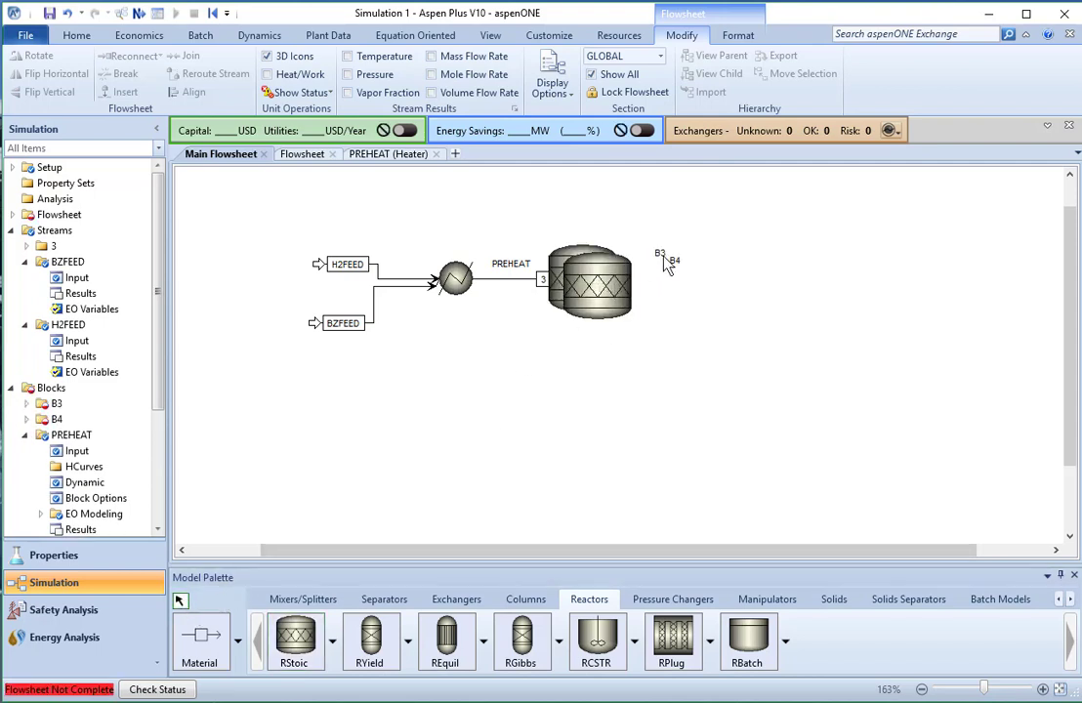
Delete the duplicate RStoic block B4 that overlaps block B3.
{"action": "right_click", "coordinate": [602, 279]}
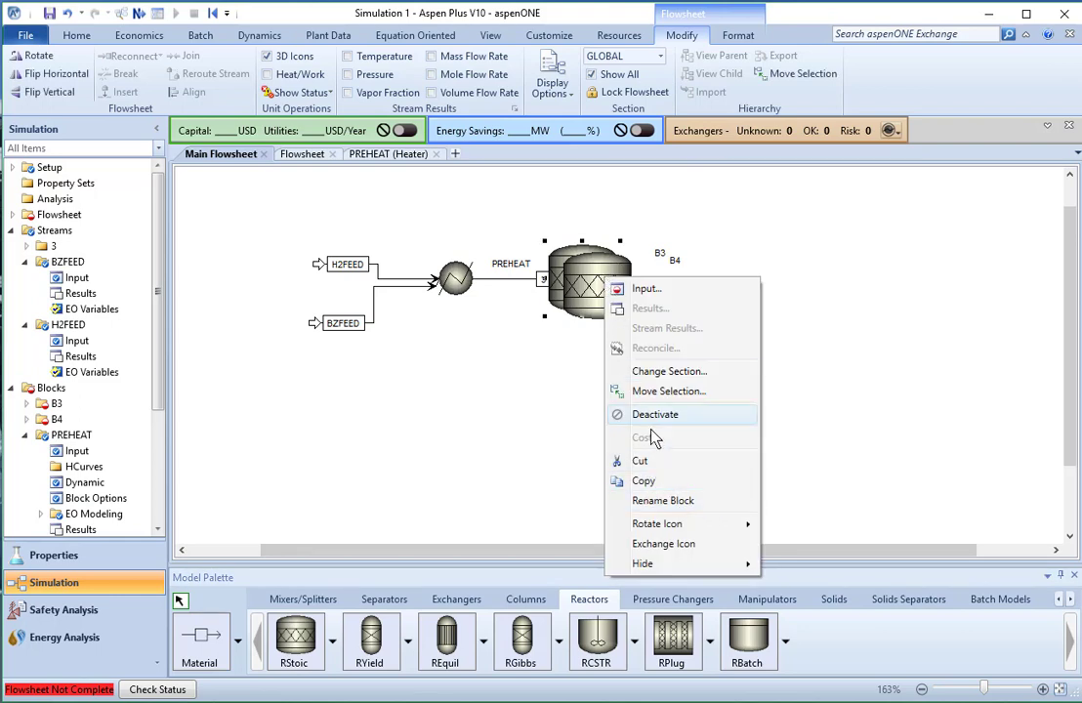
{"action": "right_click", "coordinate": [602, 281]}
{"action": "left_click", "coordinate": [595, 293]}
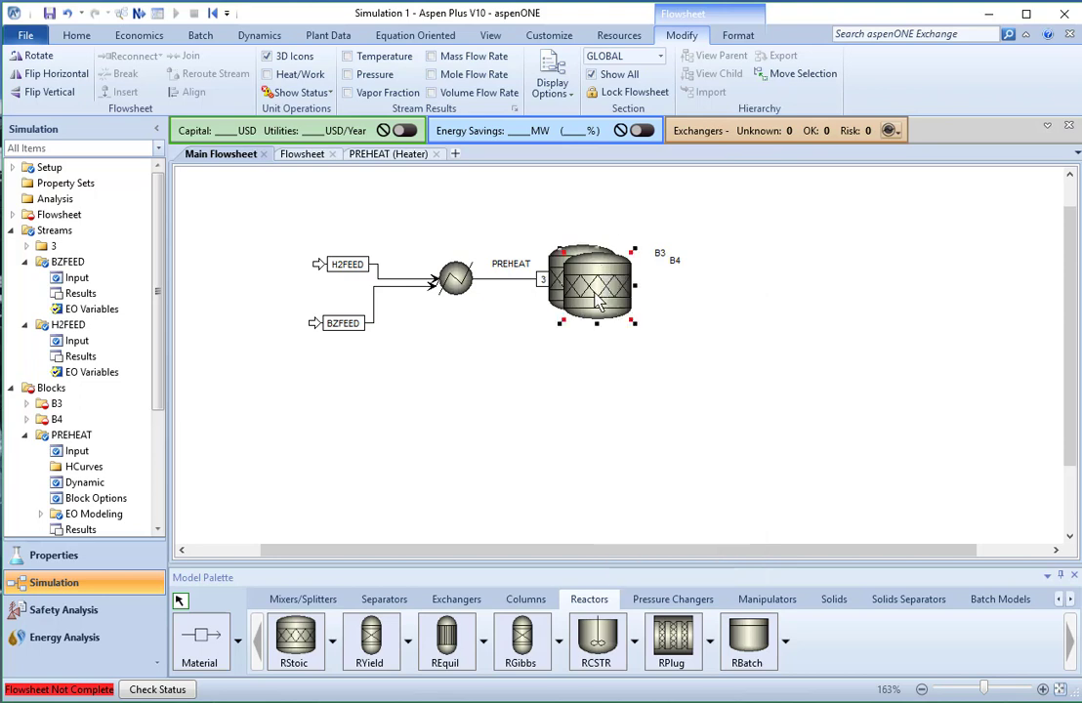
{"action": "key", "text": "Delete"}
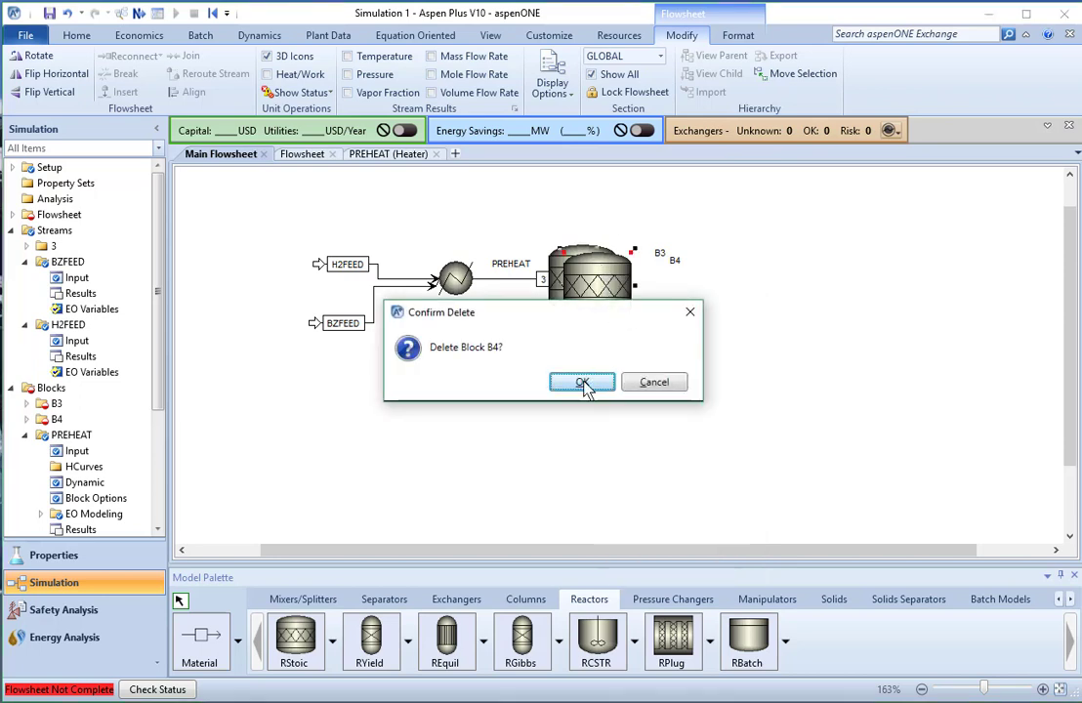